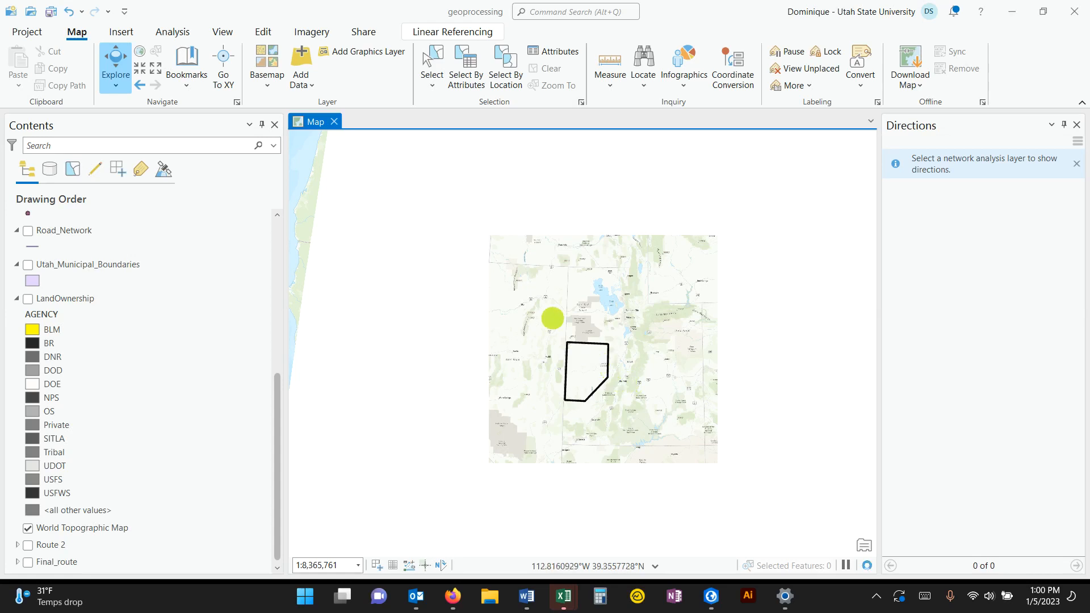
Turn on the LandOwnership layer and examine the BLM land in and around the area of interest in Utah
scroll(559, 377, up, 1)
scroll(633, 372, up, 3)
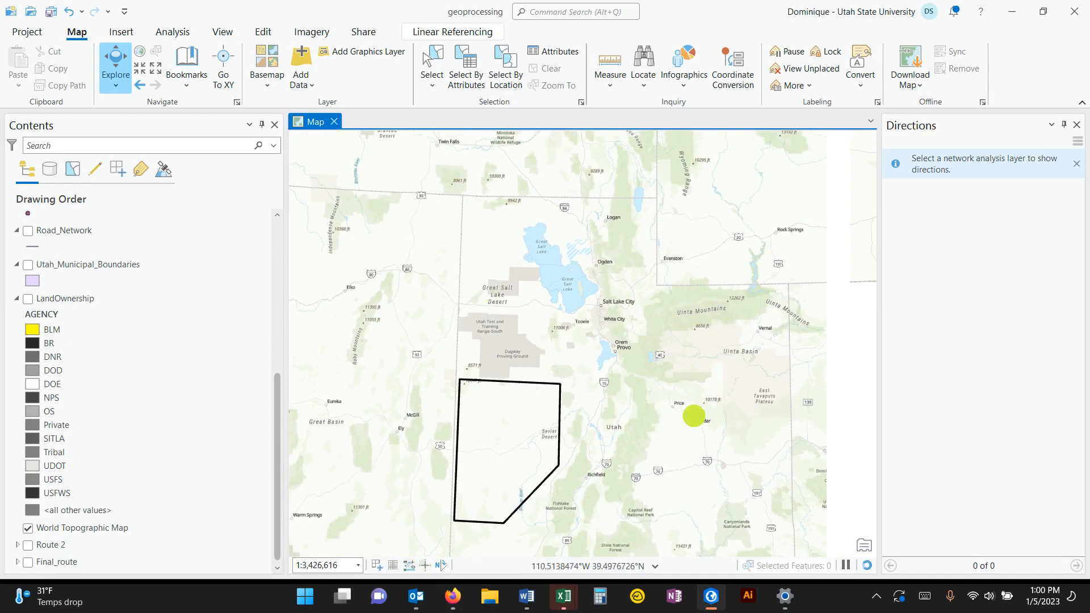
drag(699, 427, 677, 391)
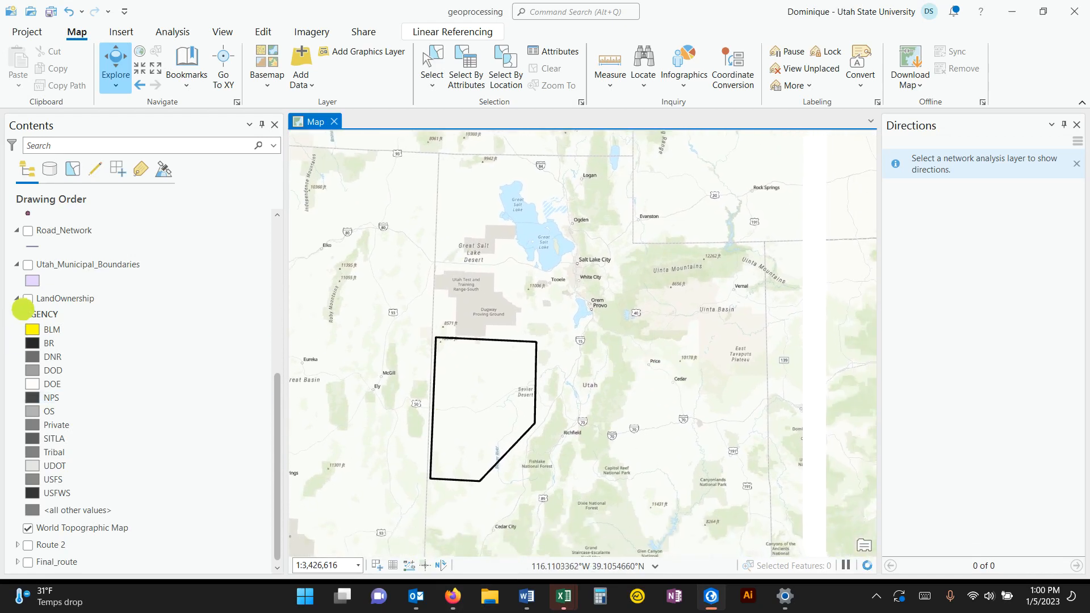
click(28, 298)
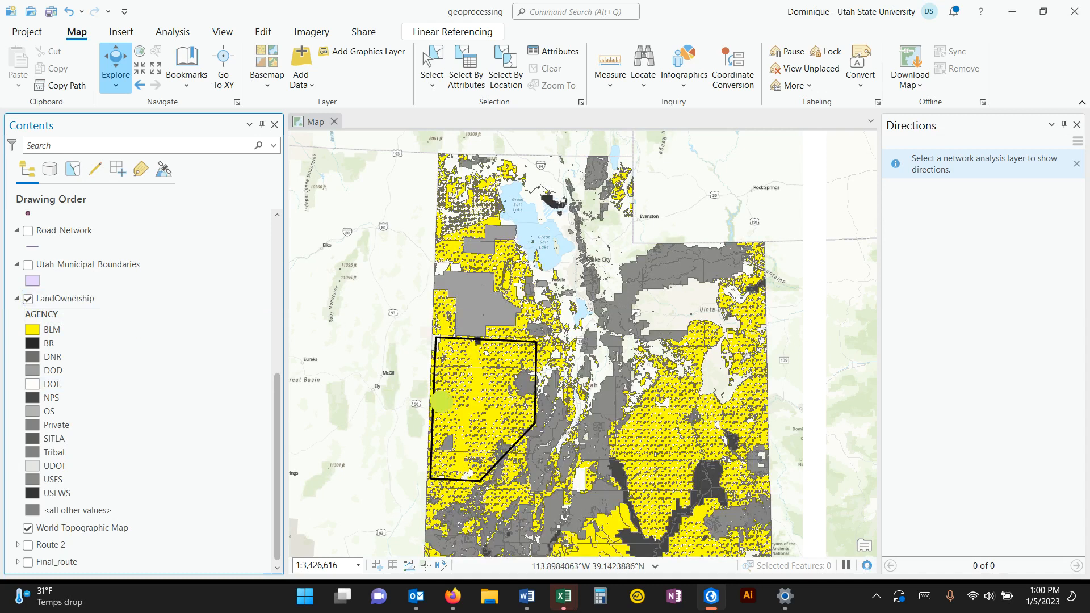
drag(554, 453, 567, 452)
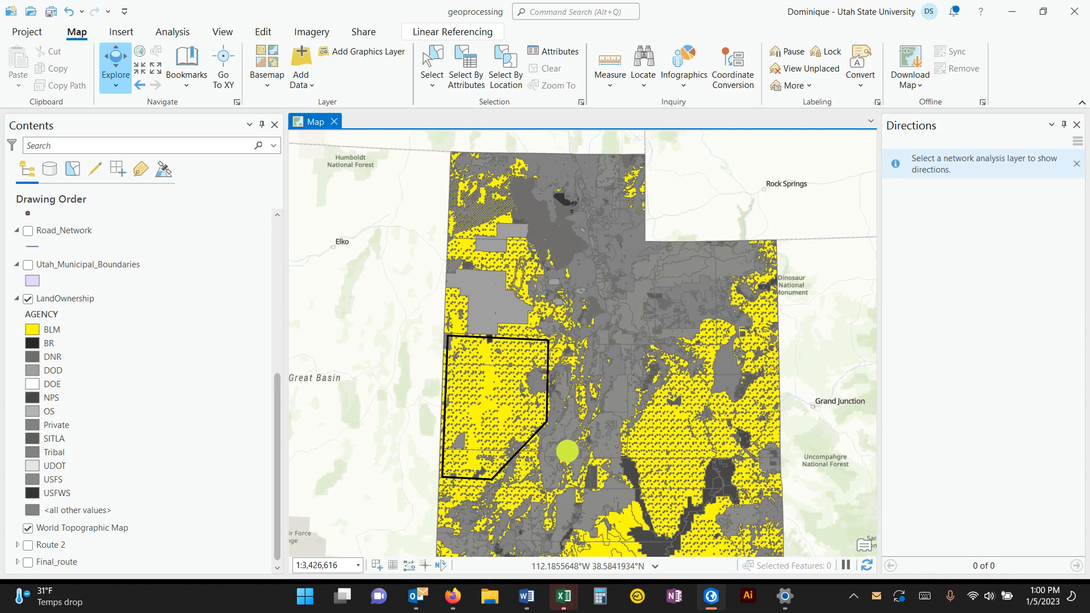
View Utah_Municipal_Boundaries without LandOwnership, and replace it on the map with the Road_Network layer
click(29, 264)
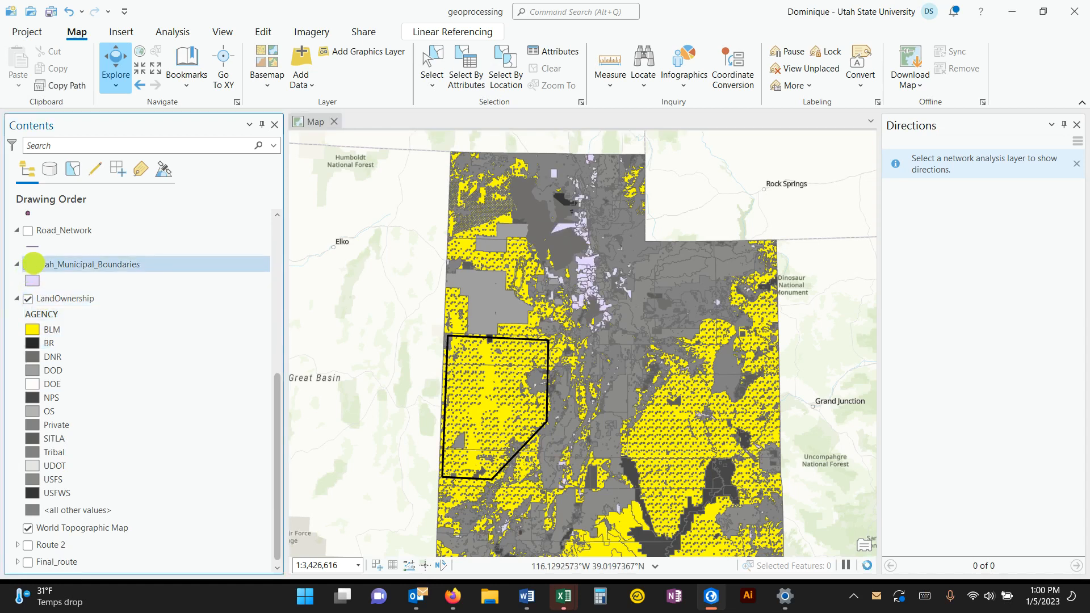
click(29, 298)
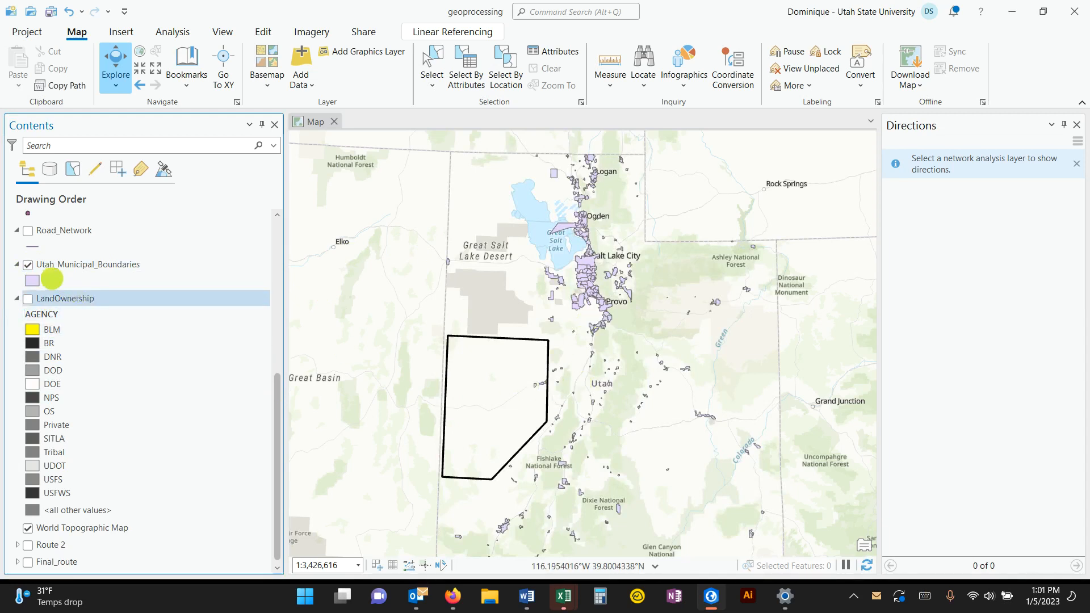
click(27, 264)
click(27, 230)
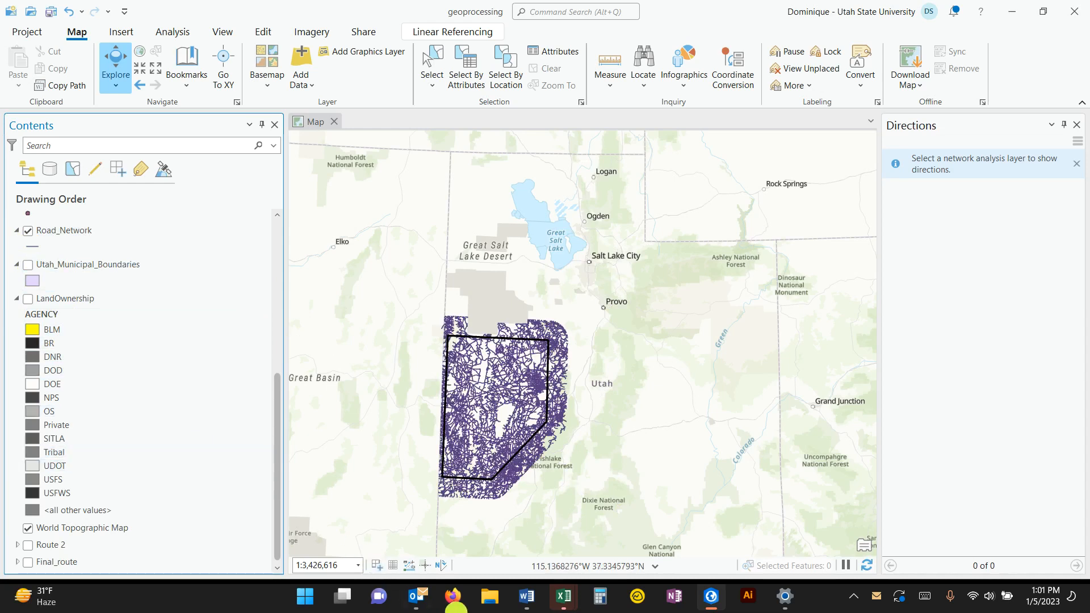
Switch to Firefox and go back from the transportation data page to the Utah Geospatial Resource Center home page
mouse_move(465, 600)
click(516, 545)
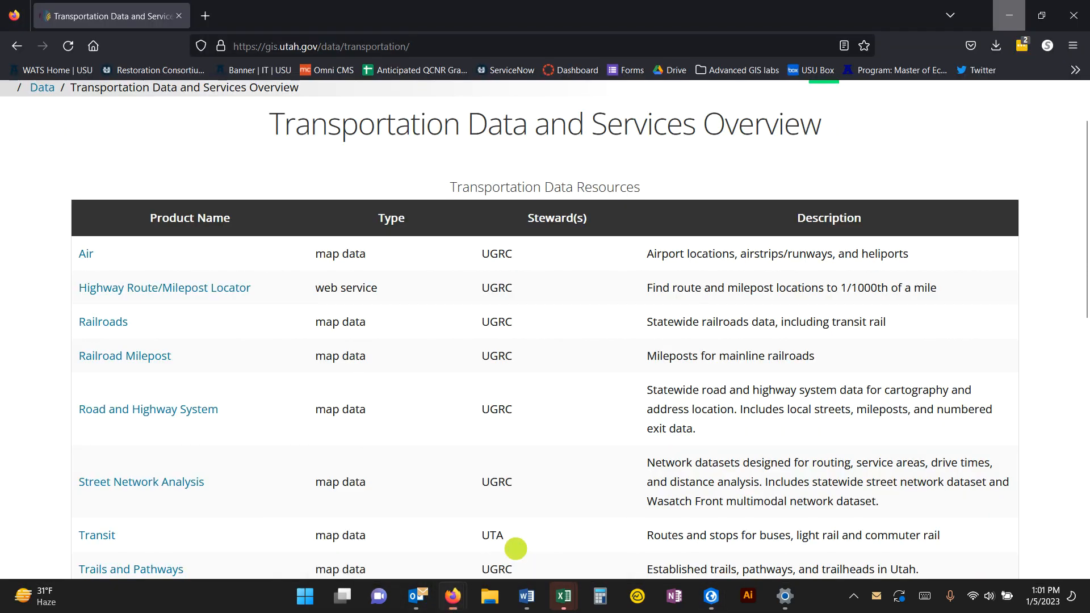
click(17, 45)
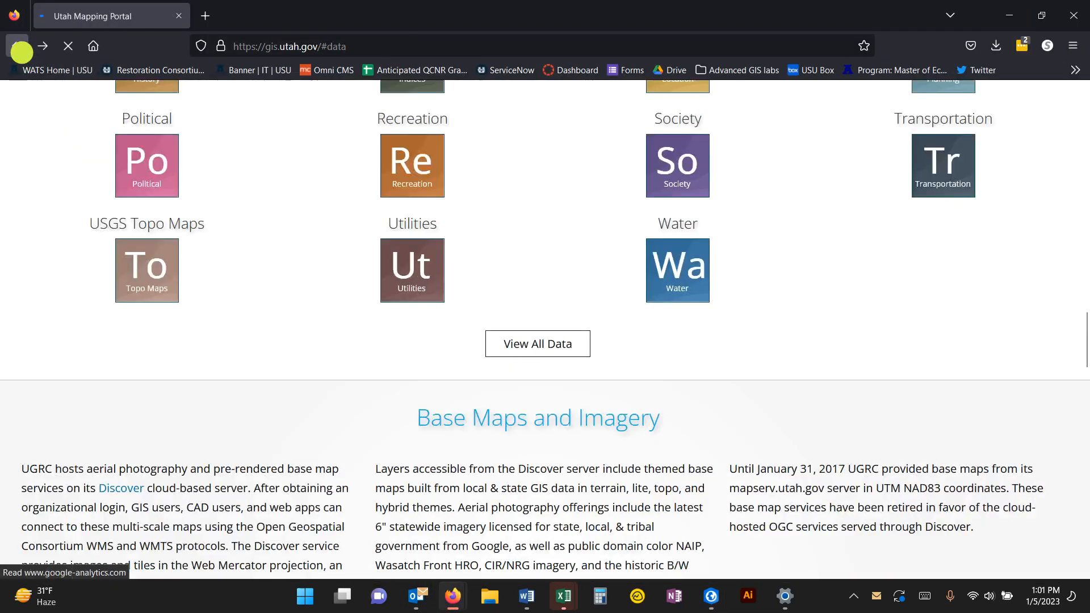
click(17, 46)
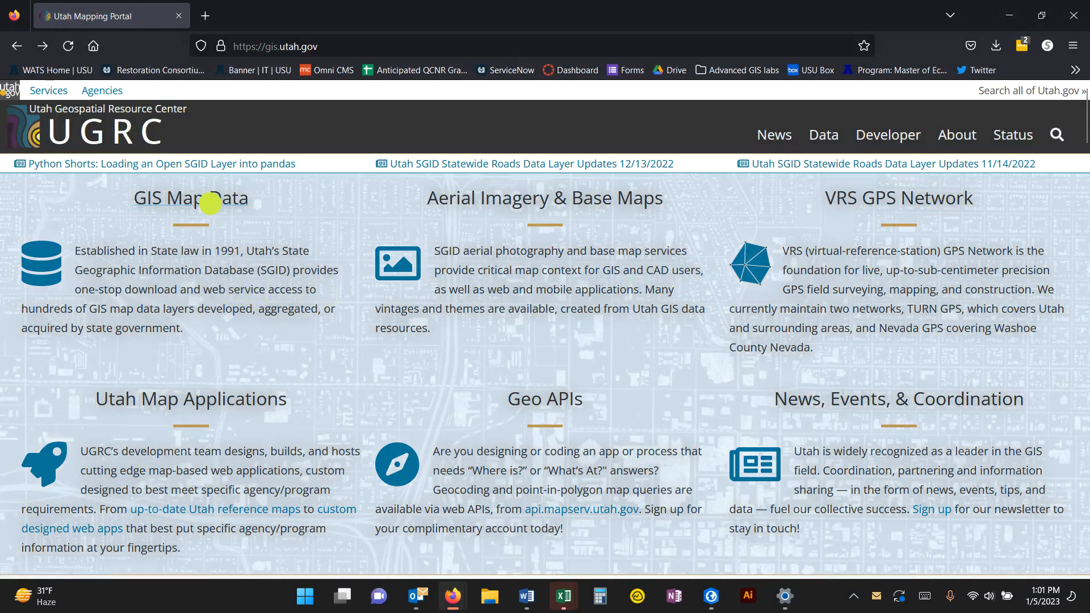
Open the Transportation category under GIS Map Data and review the listed transportation data resources
click(211, 198)
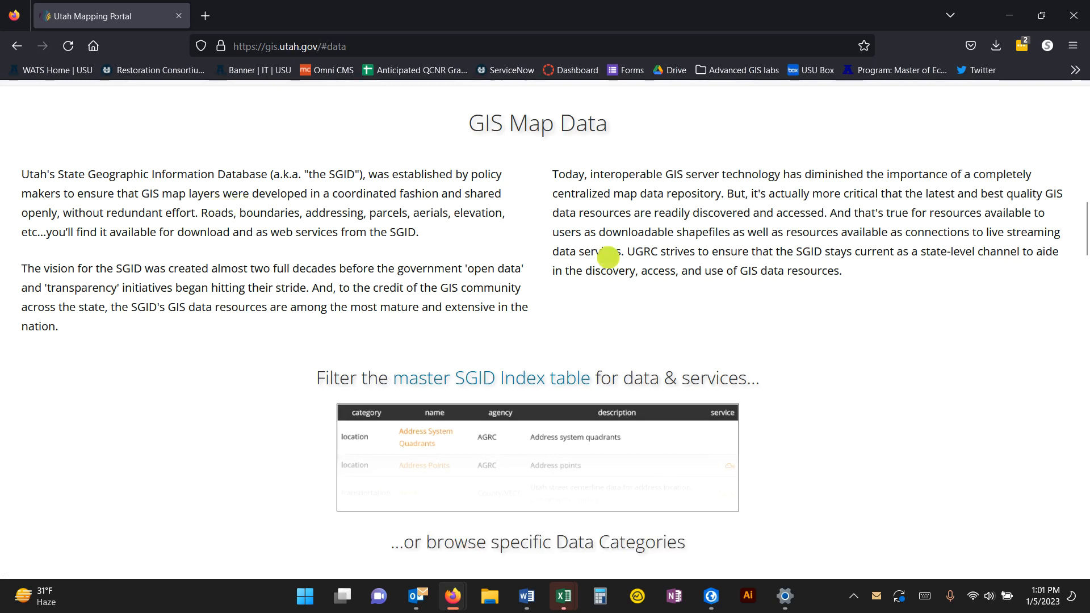
scroll(681, 252, down, 3)
scroll(682, 252, down, 10)
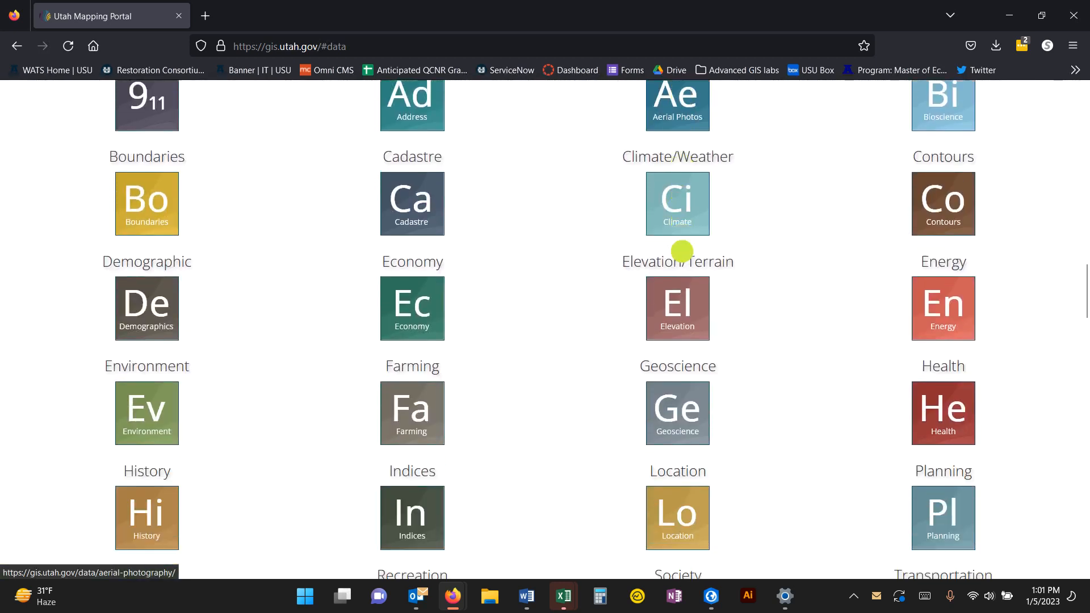
click(946, 373)
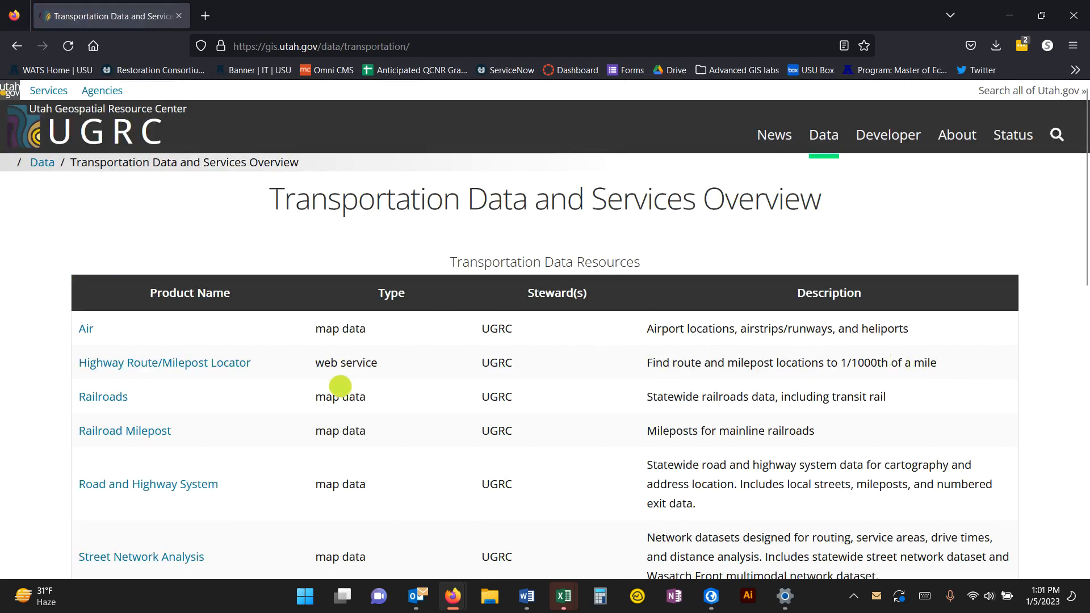
scroll(340, 406, down, 3)
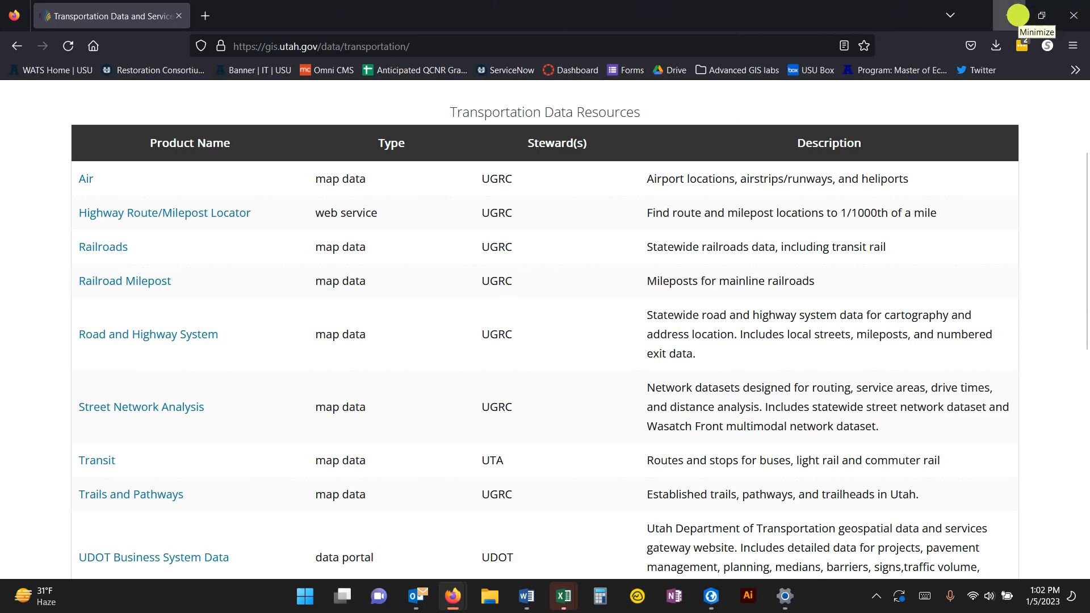
Switch back to ArcGIS Pro, display the Utah BLM Field Offices layer to inspect offices near the area of interest, and hide it again
click(1018, 15)
click(146, 267)
scroll(136, 284, up, 5)
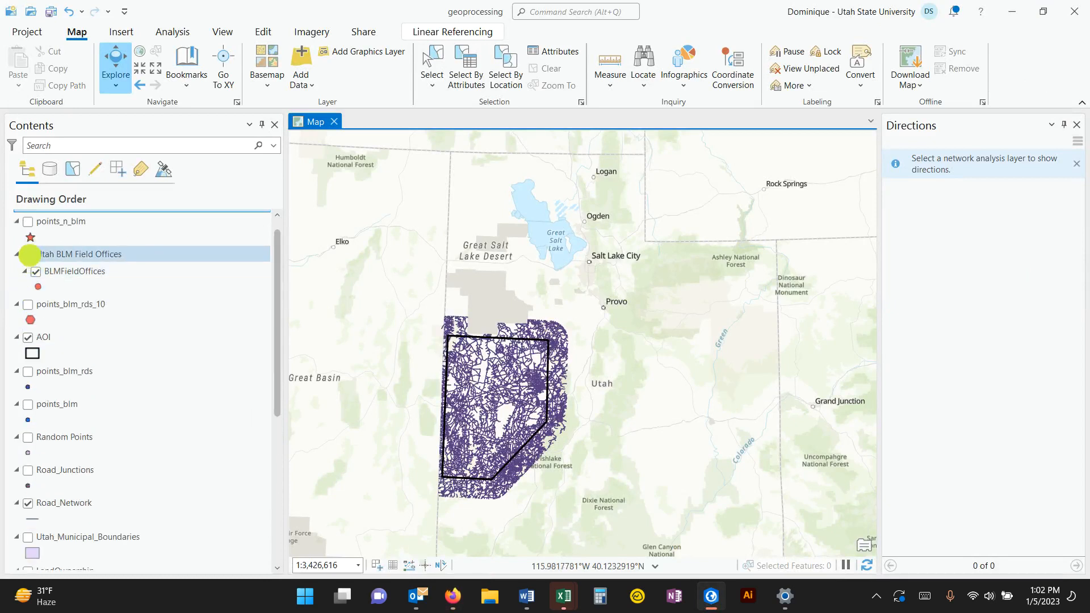
click(27, 254)
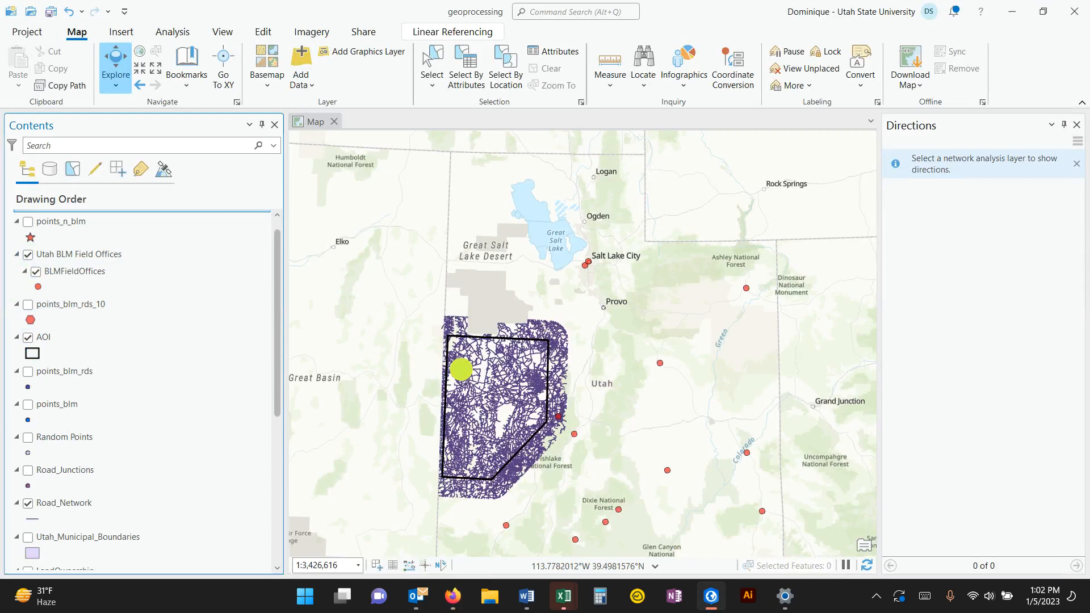
scroll(461, 369, up, 2)
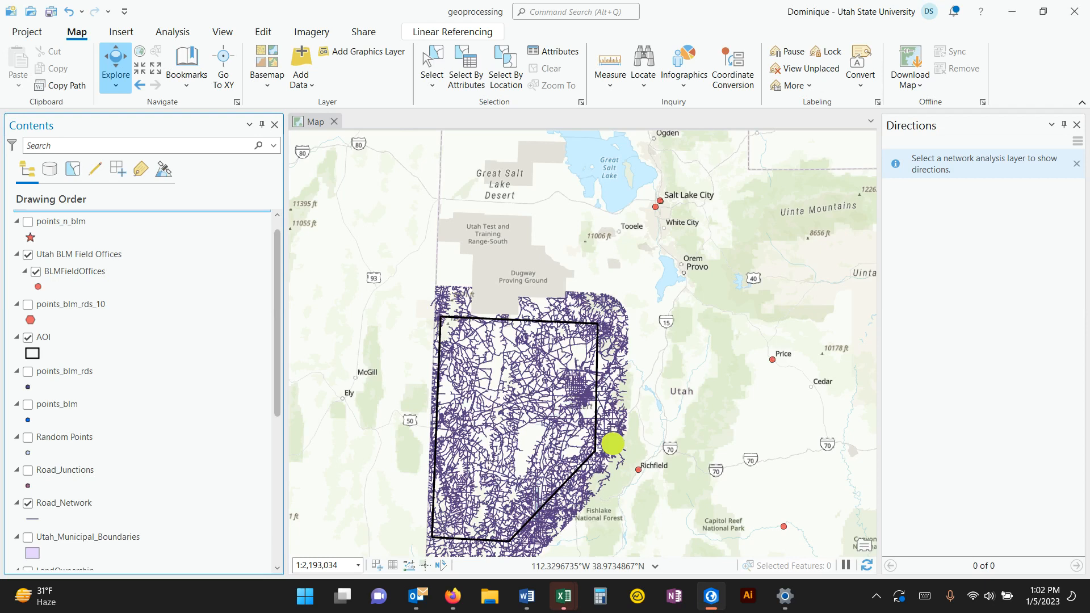
click(32, 256)
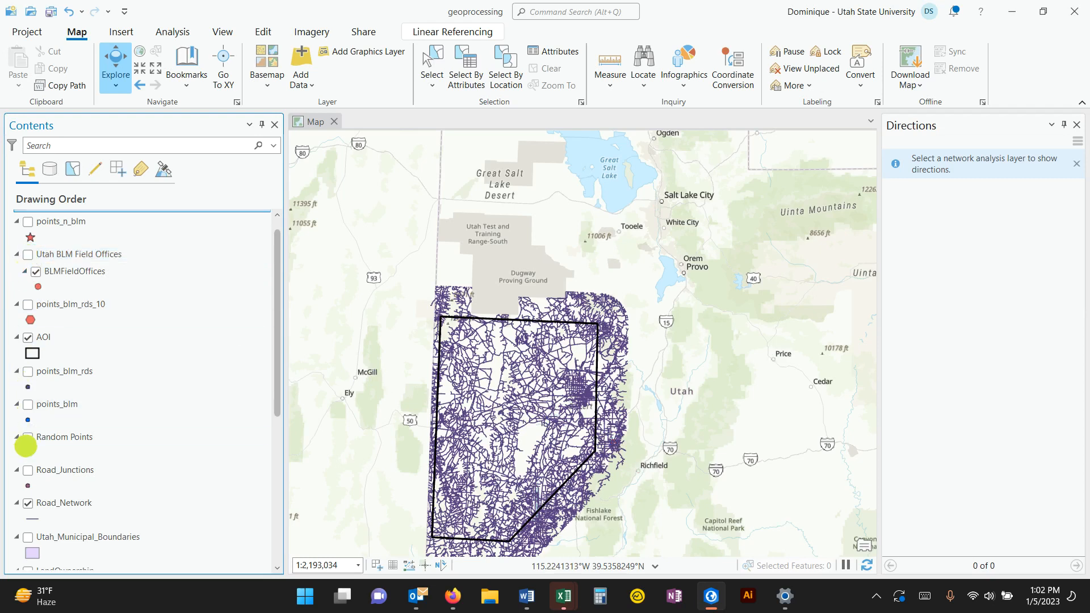
Display the Random Points, points_blm and points_blm_rds layers one at a time, hiding each again after viewing it
click(27, 442)
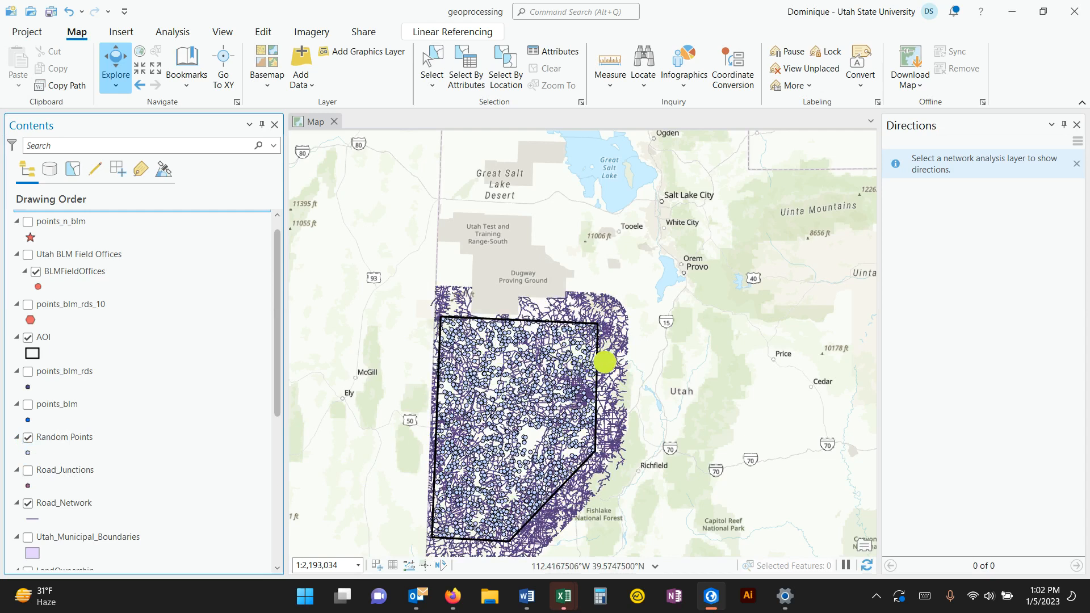
click(28, 437)
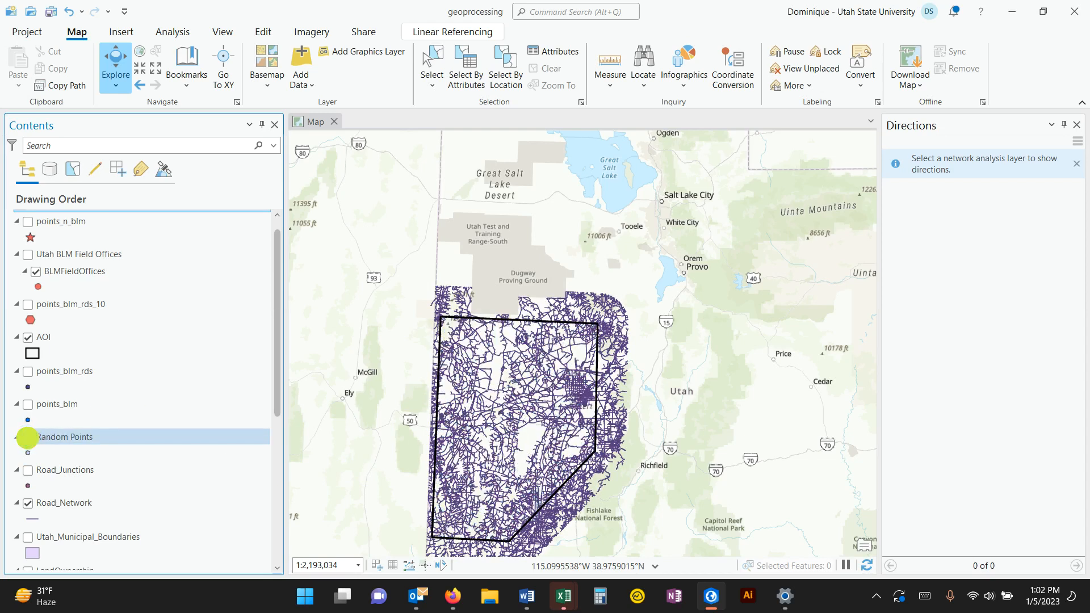
click(28, 405)
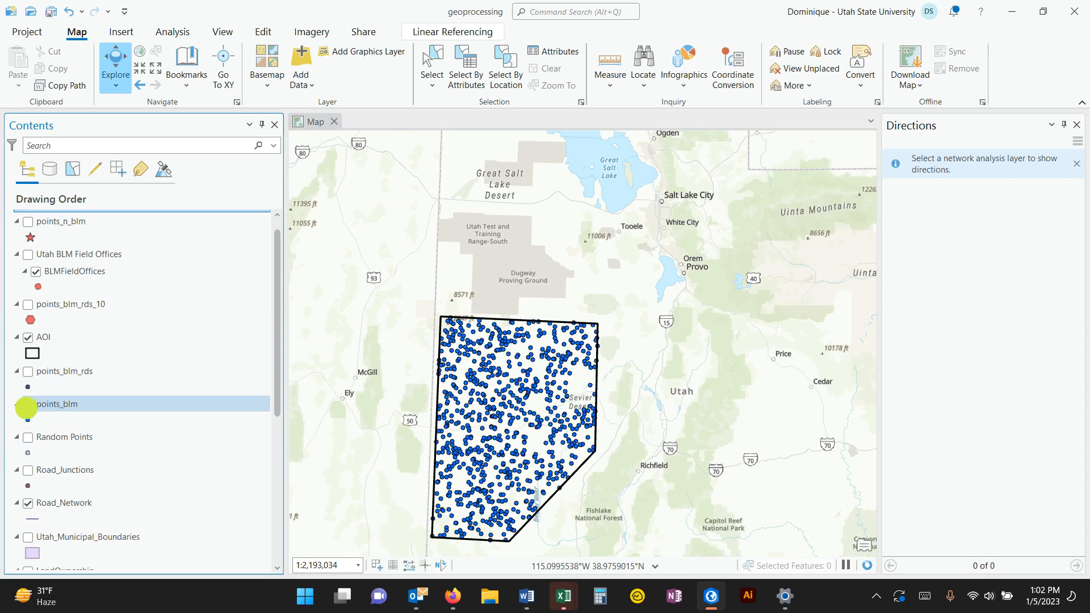
click(27, 405)
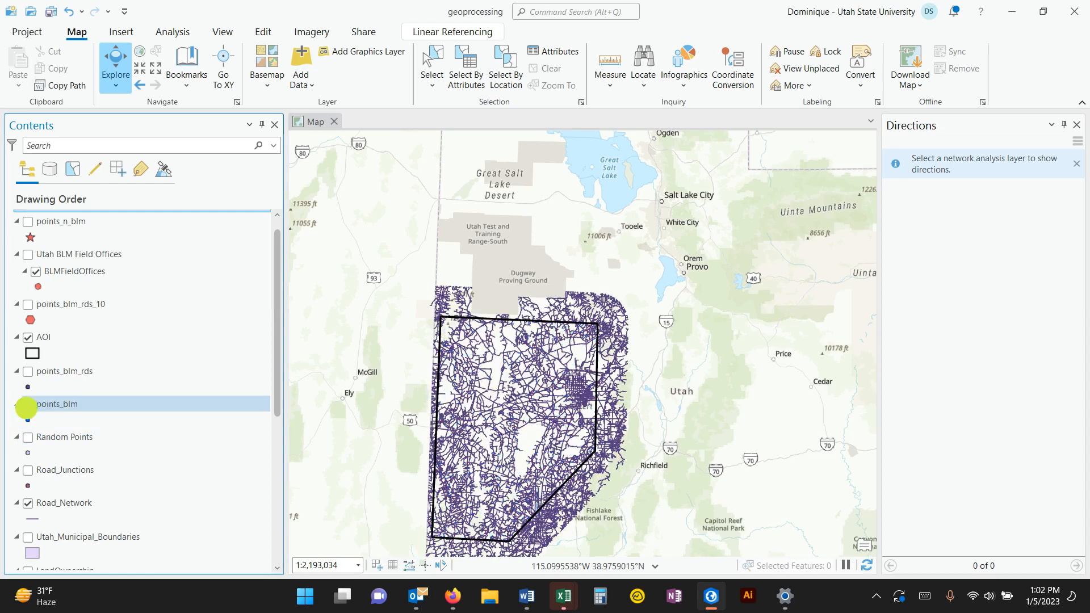
click(28, 373)
click(27, 374)
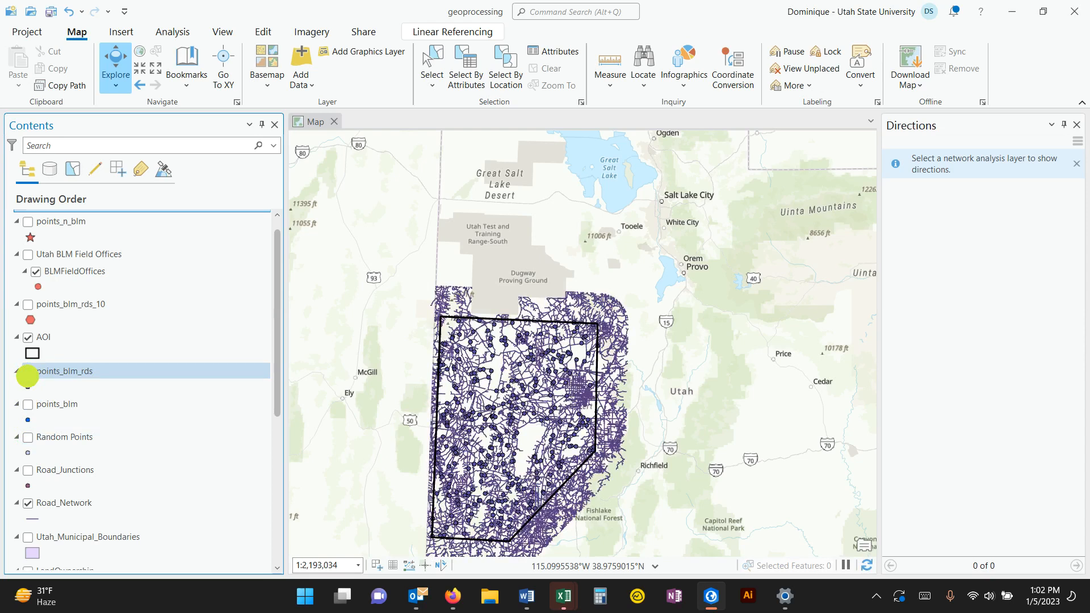
click(28, 374)
Show the points_blm_rds_10 layer together with the Utah BLM Field Offices layer over the road network
click(26, 308)
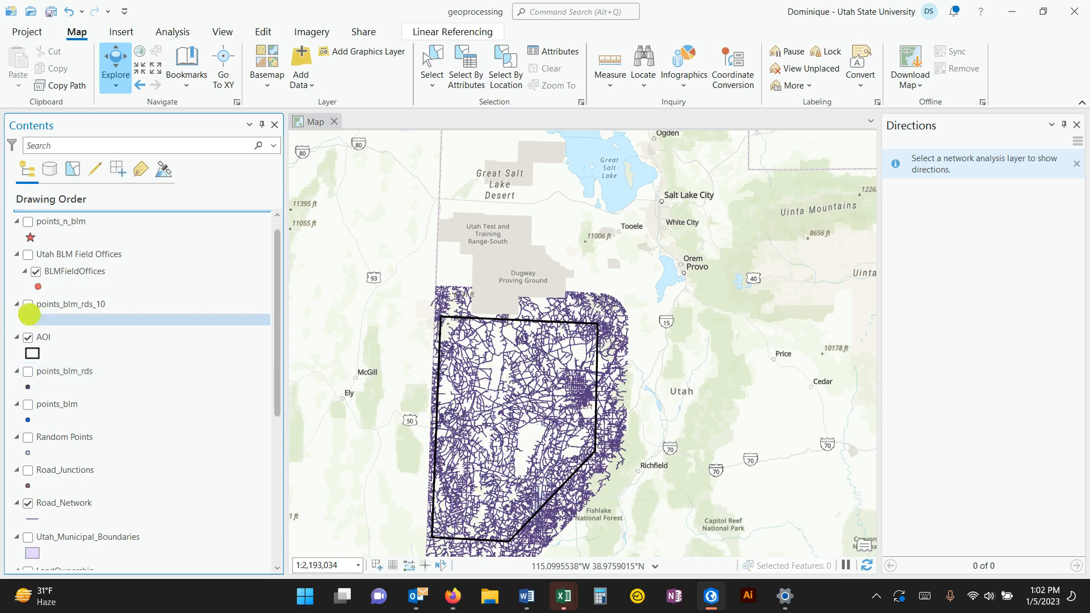
click(27, 307)
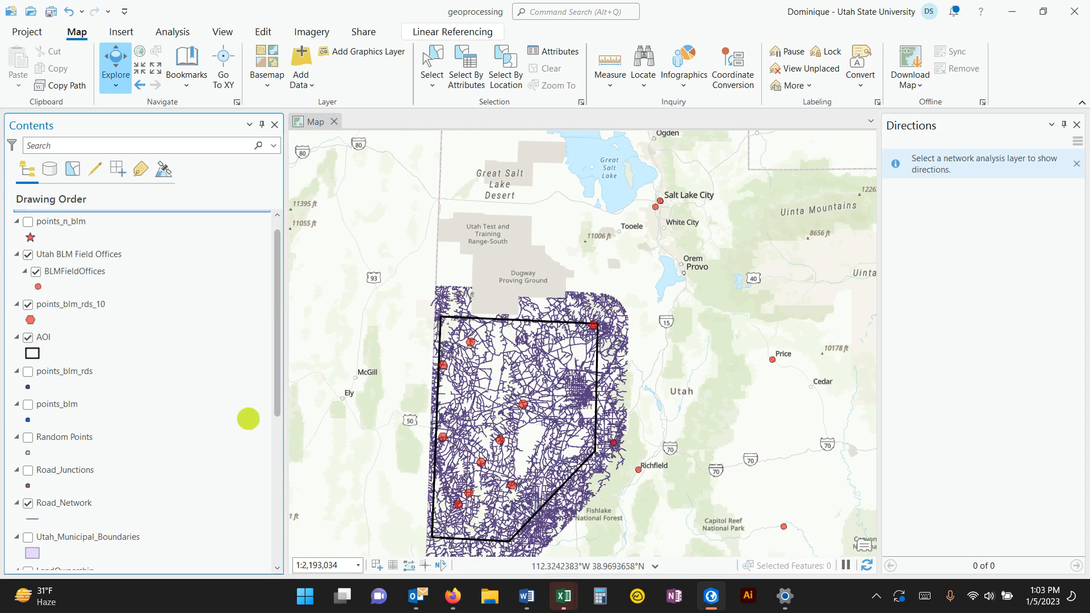
scroll(161, 408, up, 1)
click(57, 285)
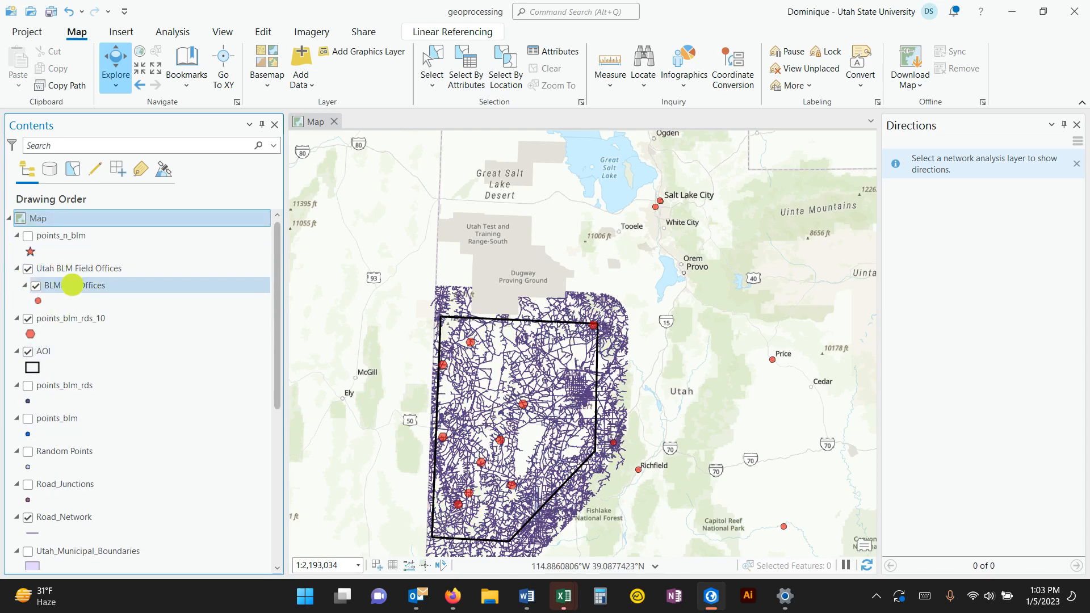
click(68, 270)
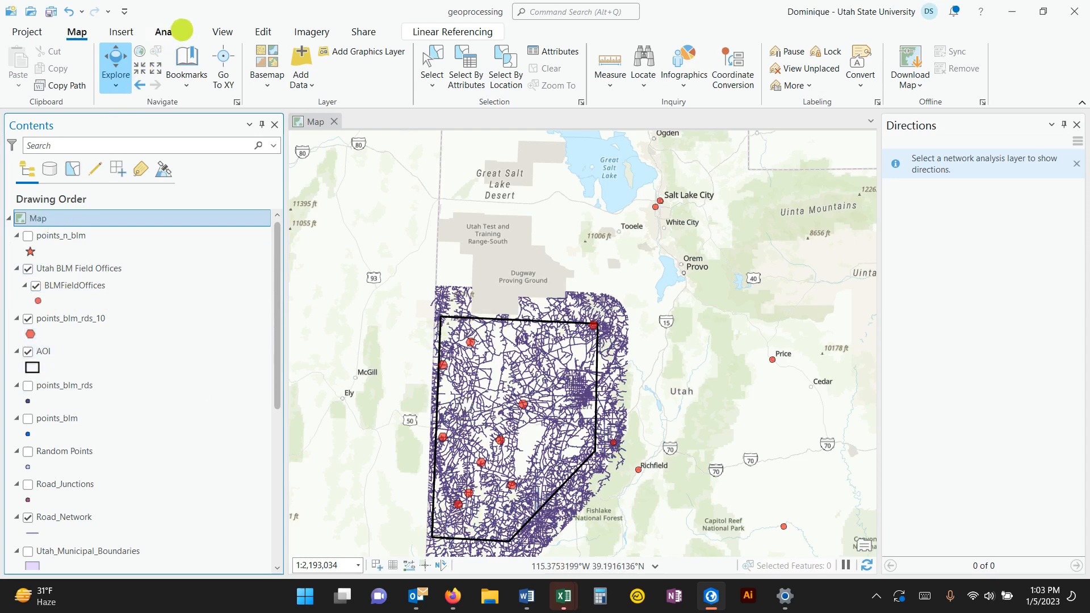
Create a new Route network analysis layer for finding the shortest path between stops
click(181, 30)
click(812, 85)
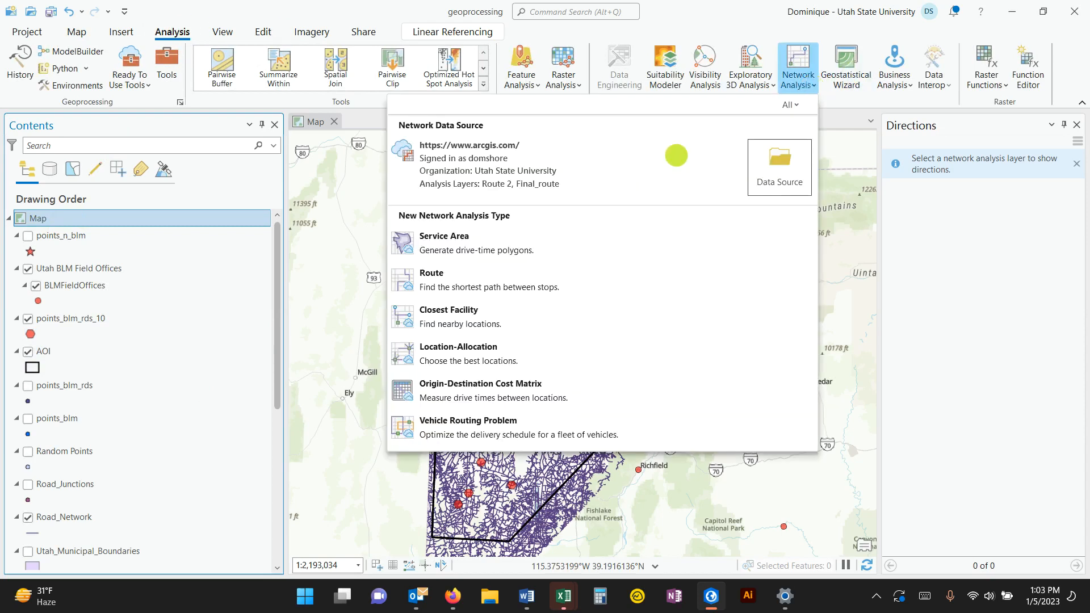
click(453, 292)
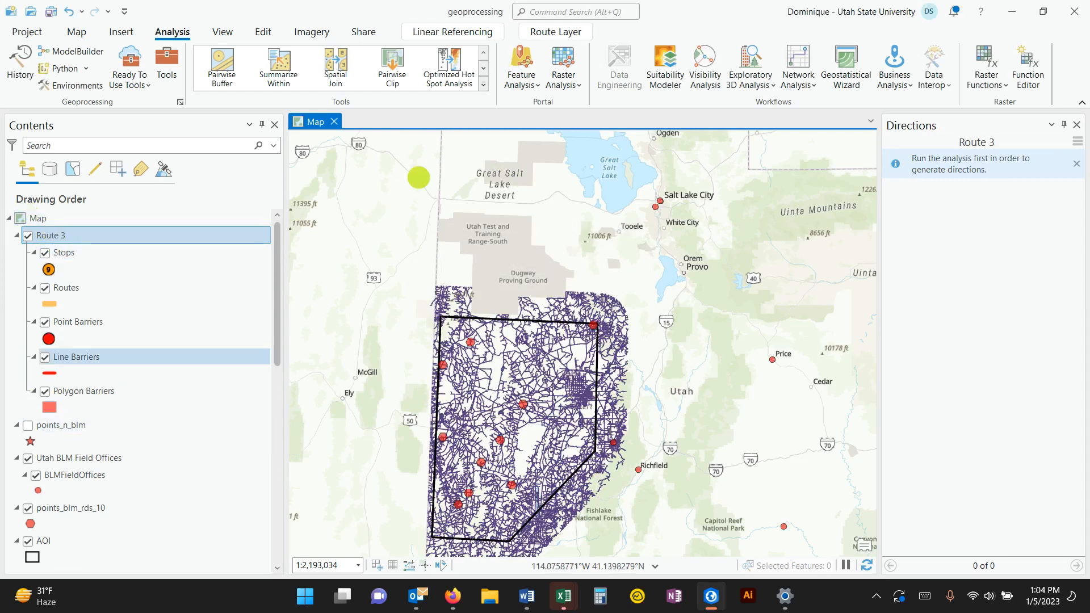
Import the points_n_blm locations into the Stops sublayer of Route 3, keeping the geometry-based field mappings
click(550, 33)
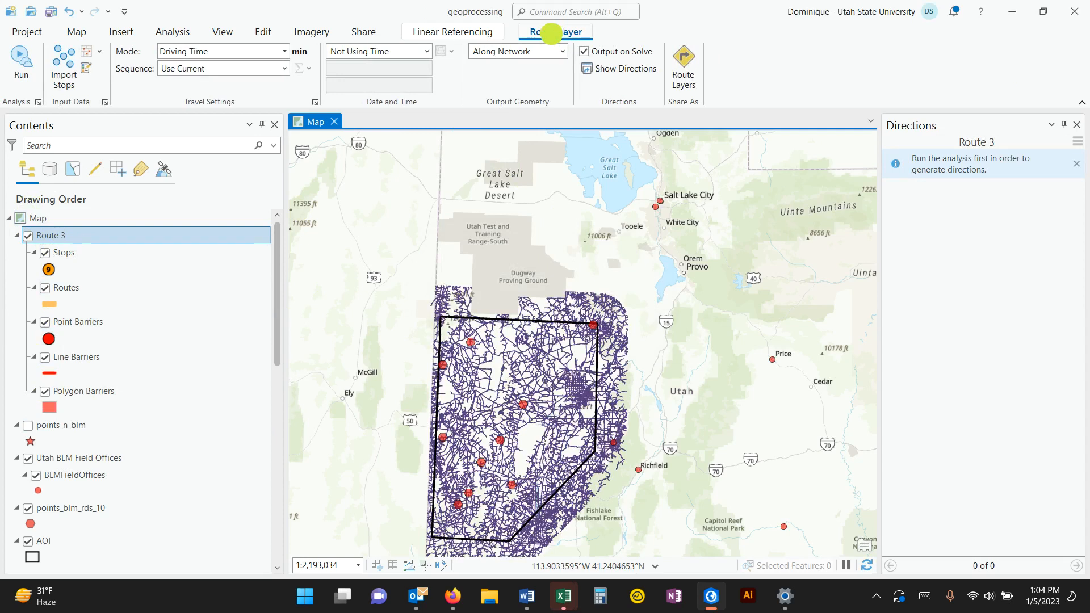
click(60, 71)
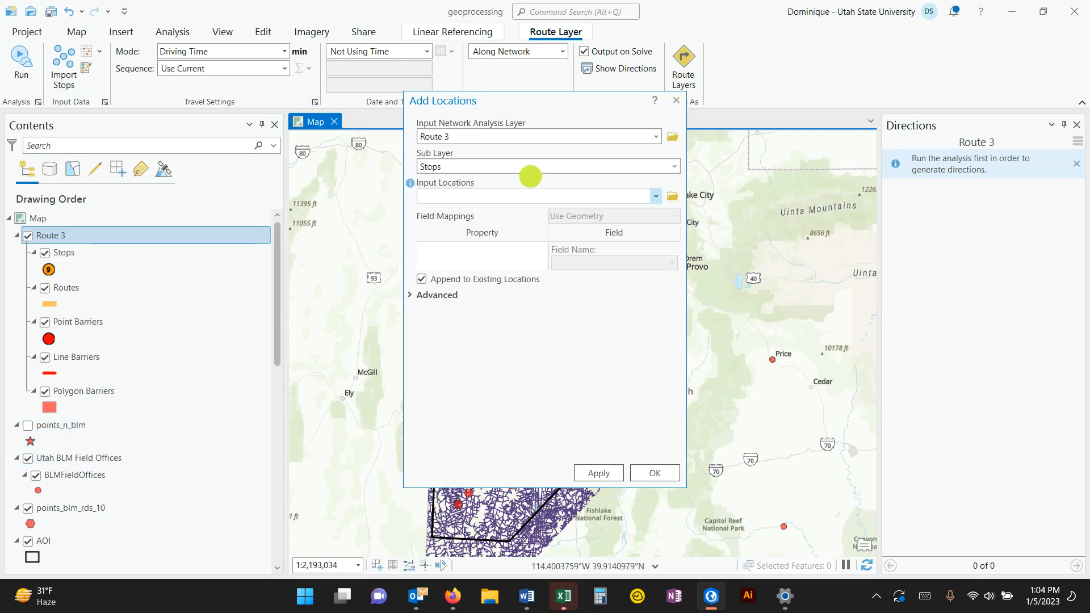
click(654, 135)
click(654, 135)
click(671, 164)
click(671, 165)
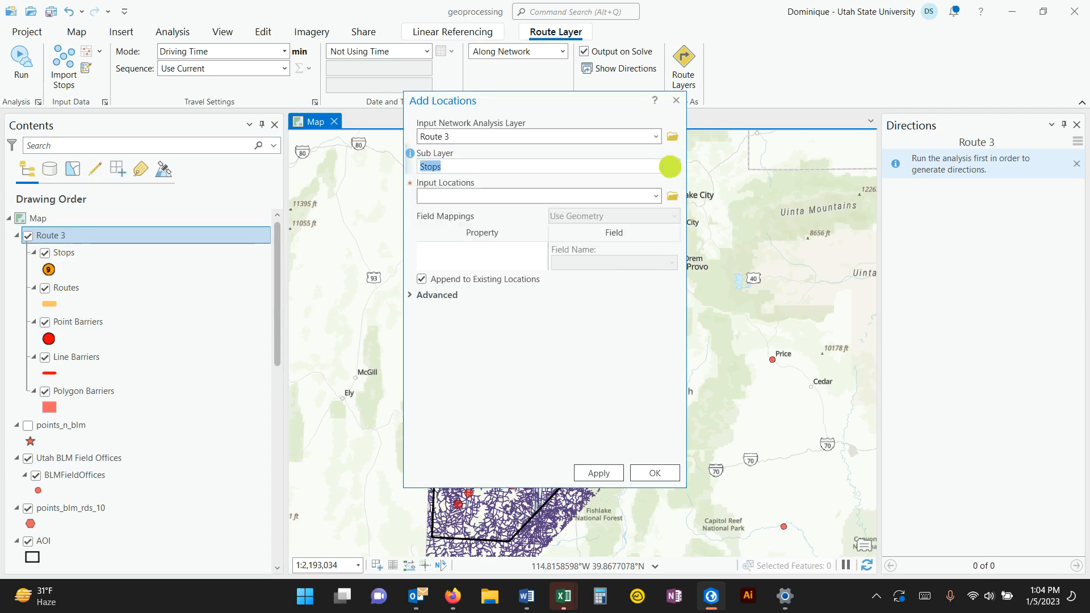
click(658, 196)
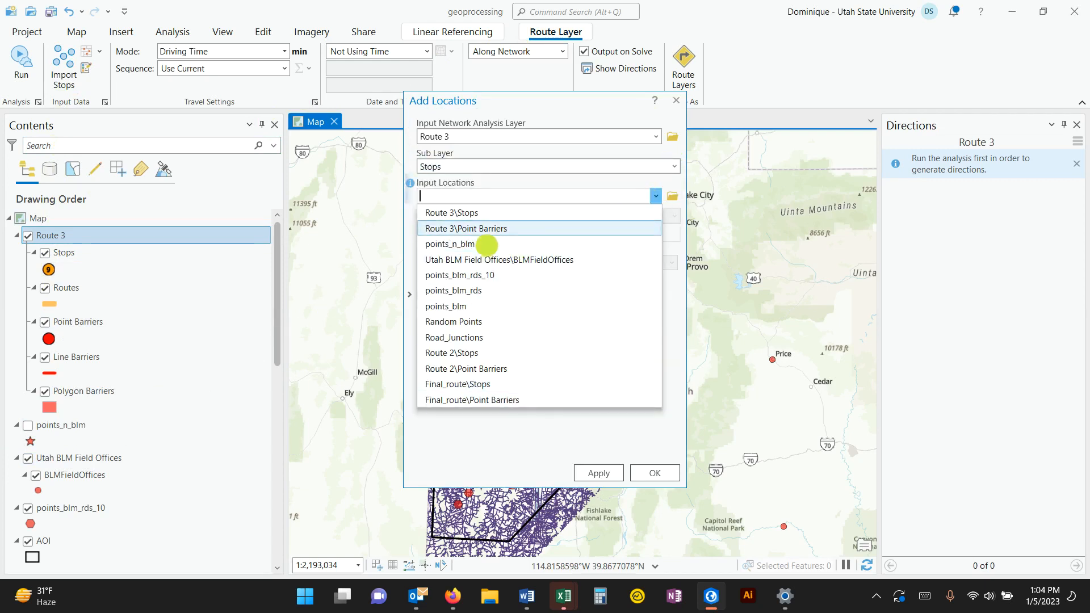
click(451, 244)
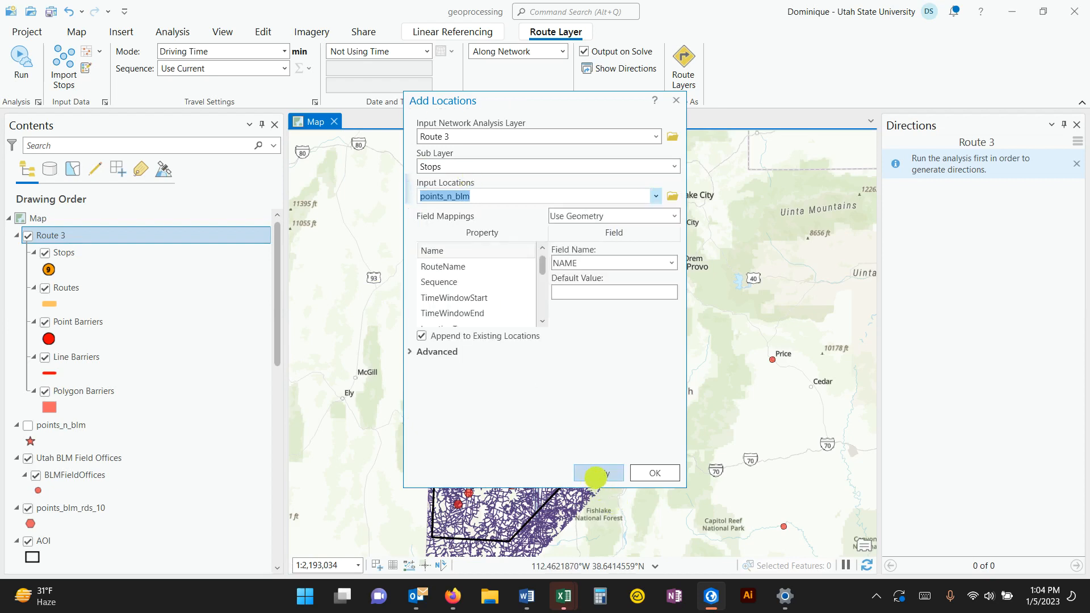
click(595, 477)
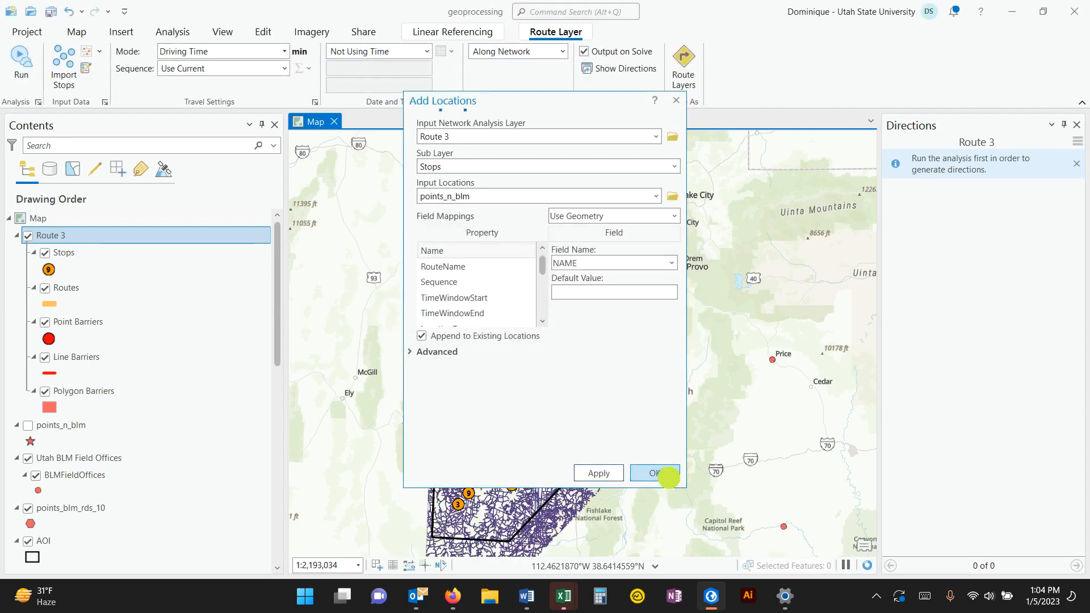
Finish adding the points_n_blm stops to Route 3, run the route analysis and close the geoprocessing history
click(653, 473)
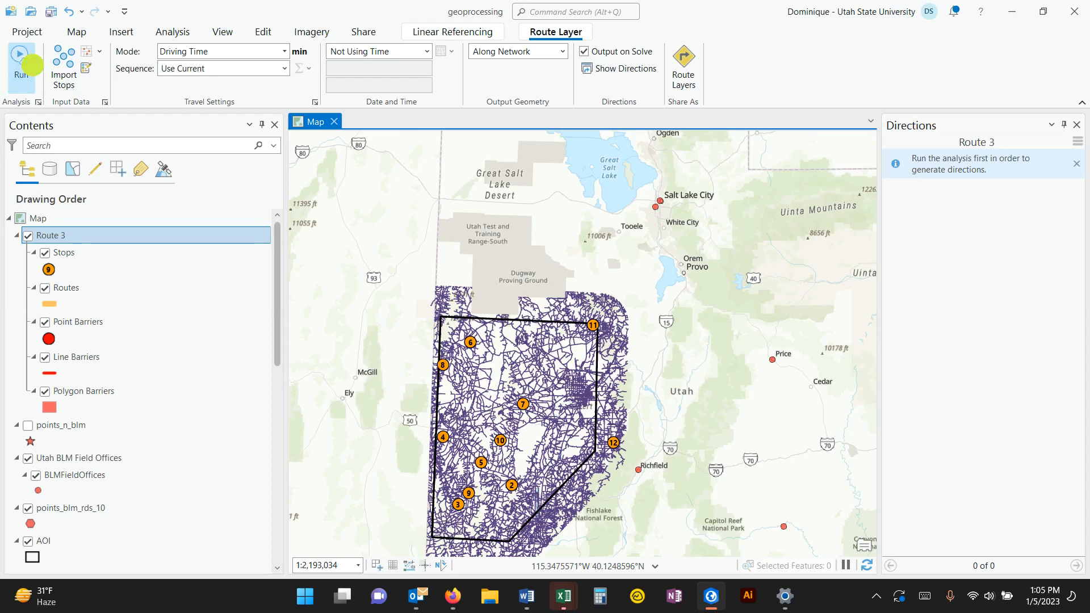
click(31, 65)
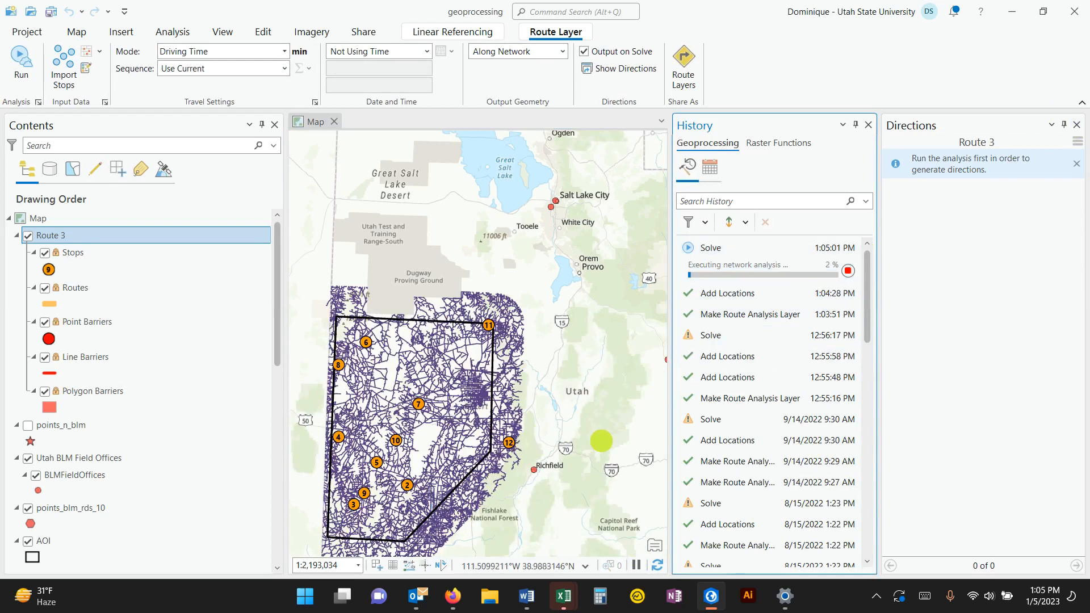
drag(563, 345, 588, 311)
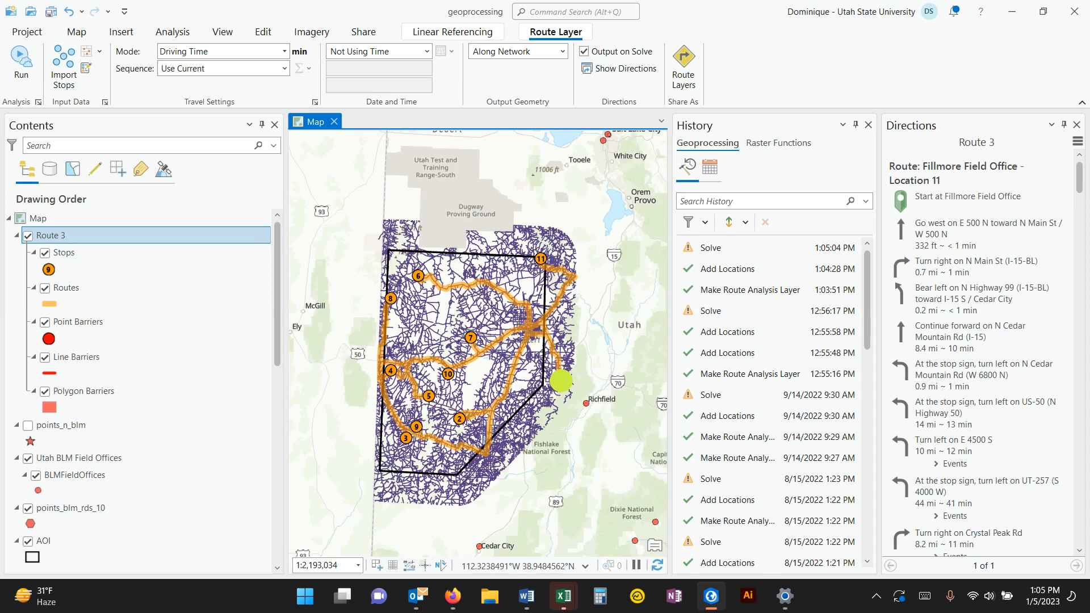
click(867, 126)
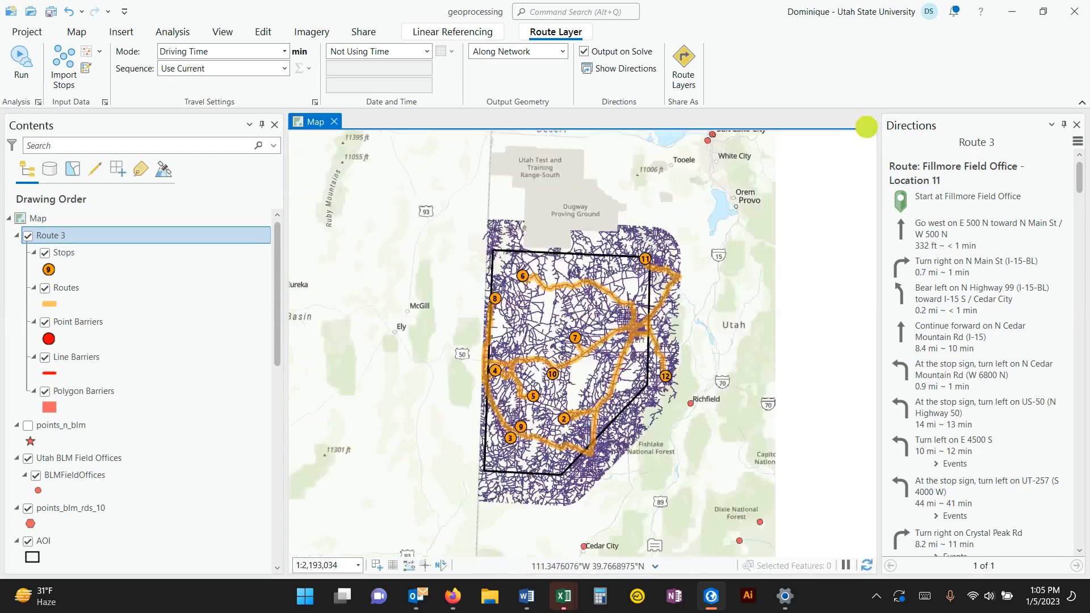
Widen the Directions pane and review the turn-by-turn directions for Route 3 alongside the solved route on the map
drag(875, 360, 786, 354)
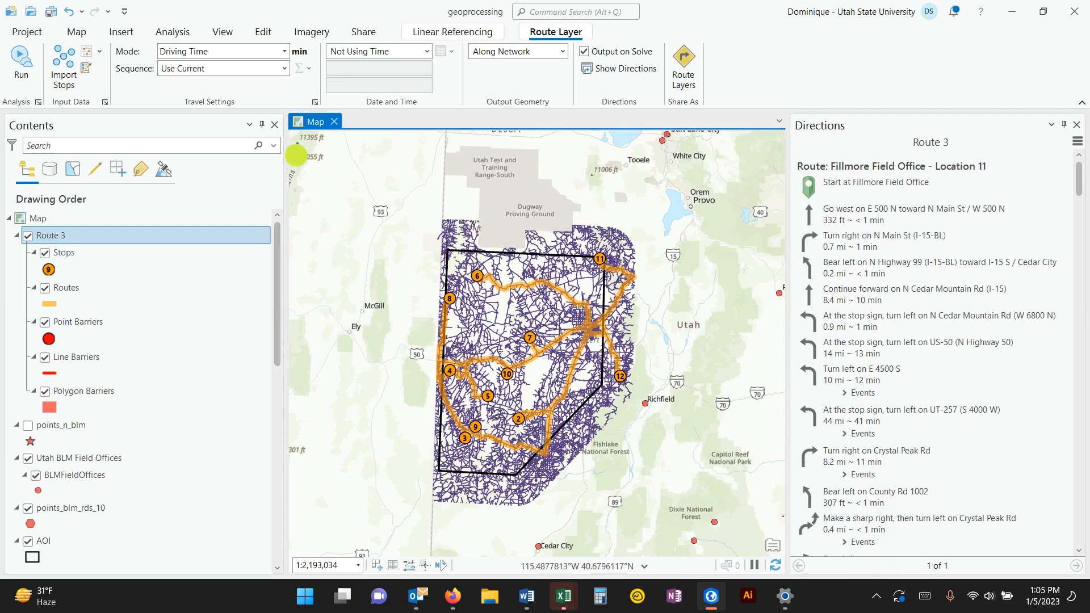
scroll(891, 404, down, 5)
scroll(891, 404, down, 10)
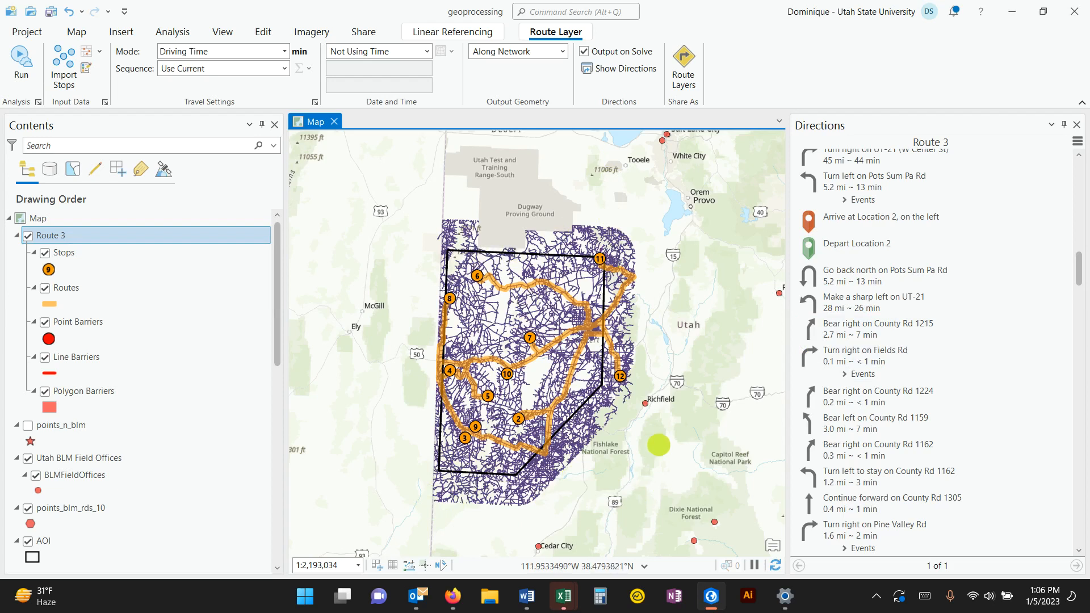
scroll(755, 333, down, 1)
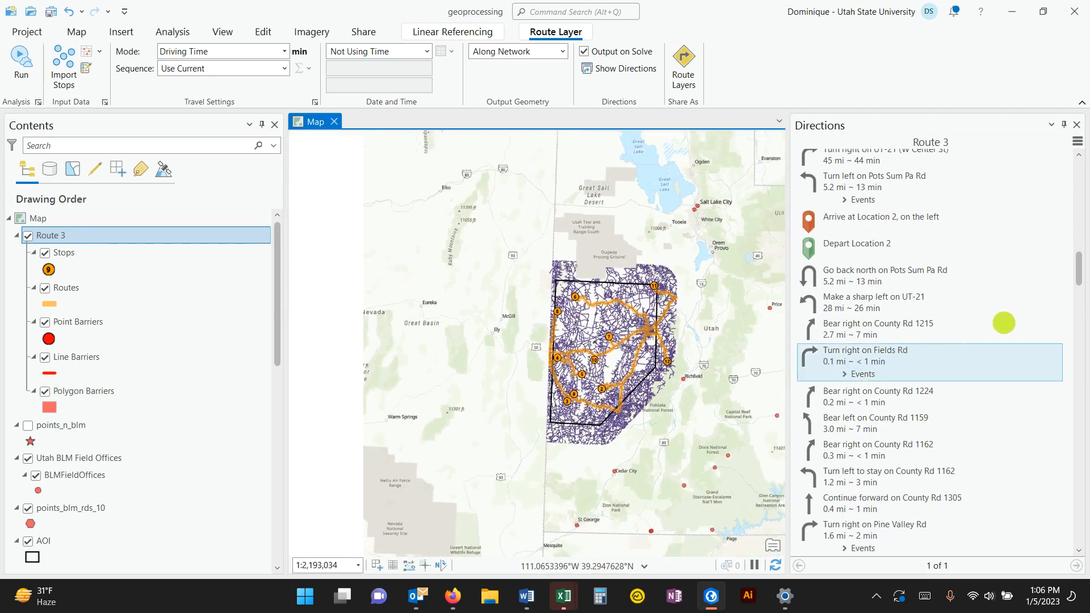
scroll(640, 352, up, 2)
drag(688, 374, 639, 332)
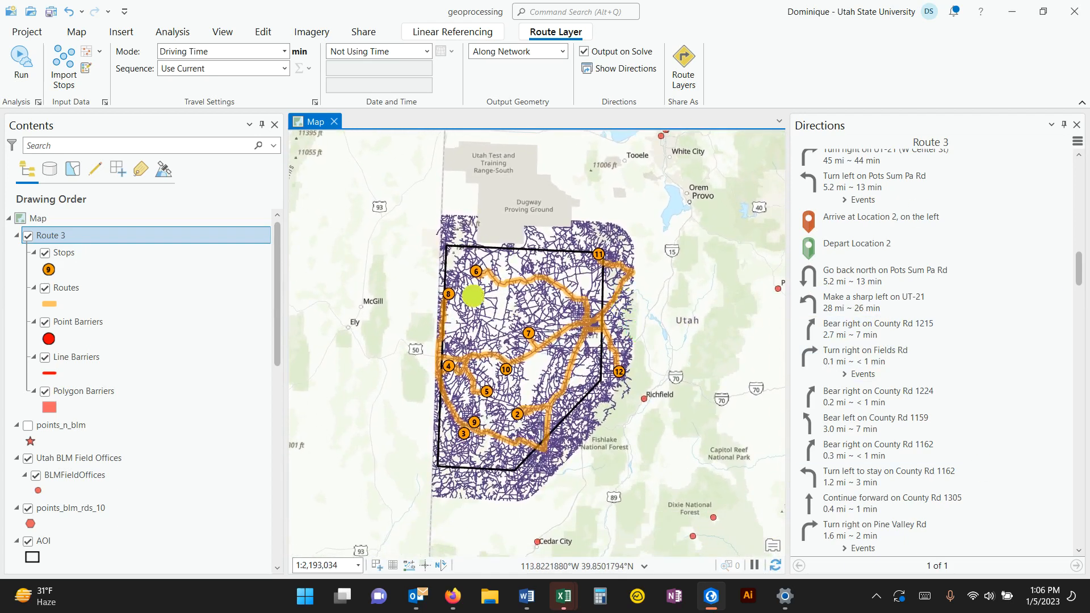
Capture a rectangular screen snip of the map view showing the solved route
key(super)
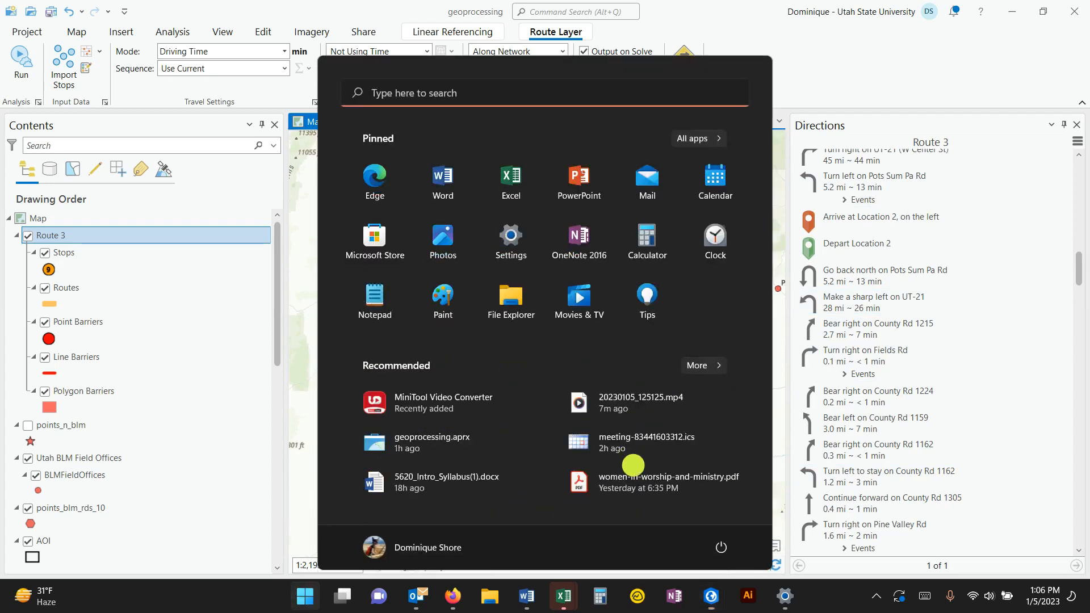
click(846, 70)
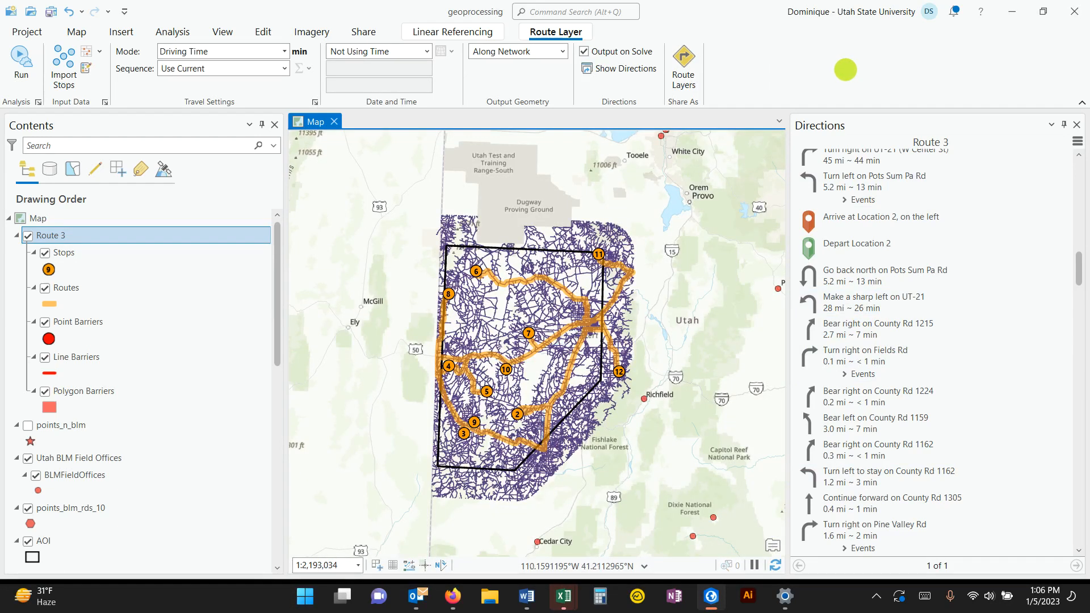
key(super+shift+s)
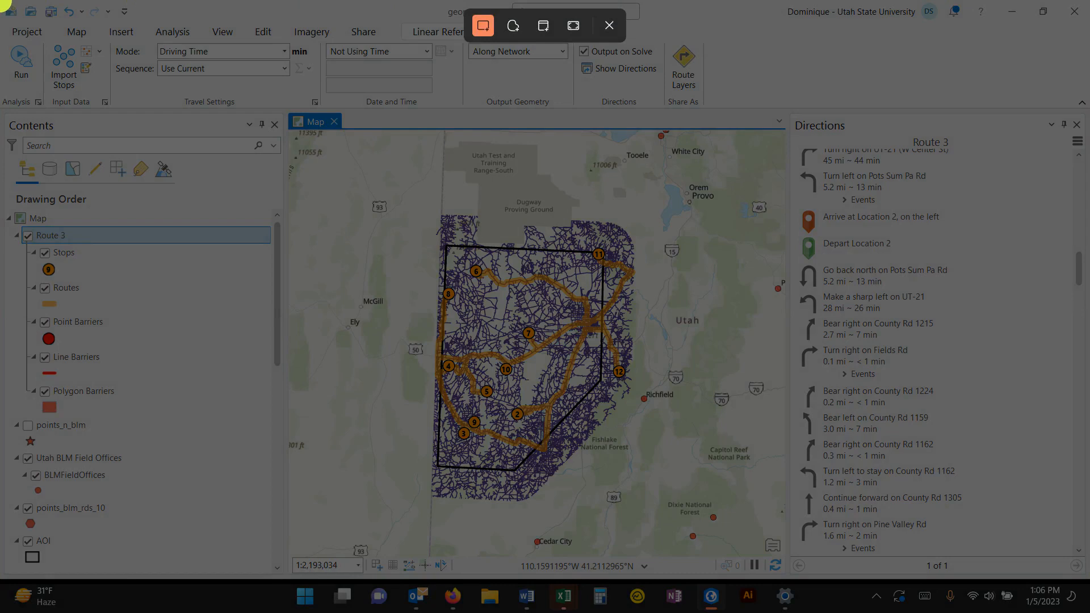
drag(286, 115, 770, 567)
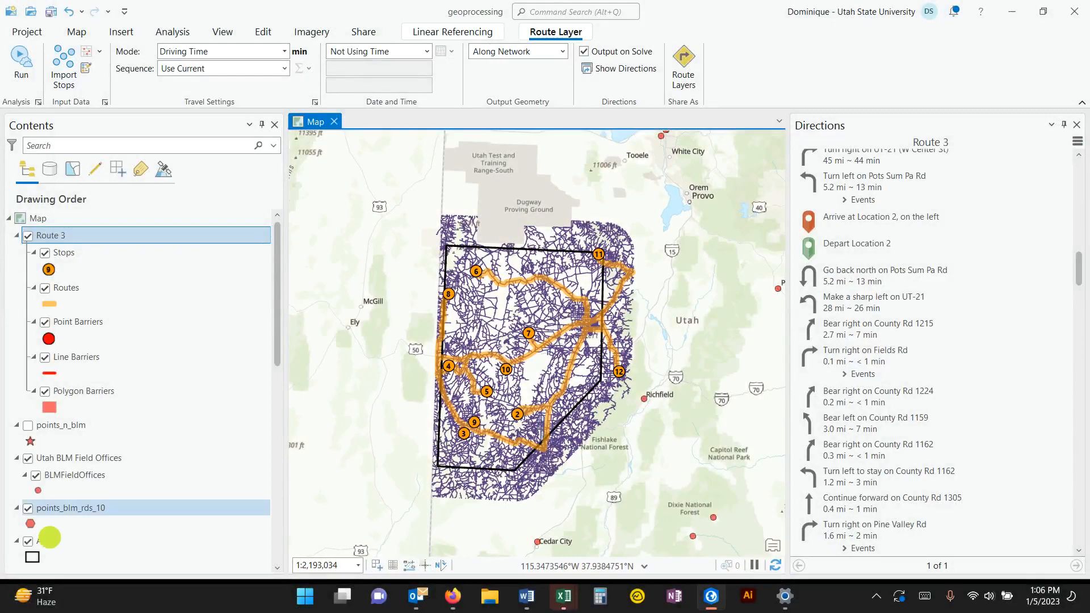
Show the points_blm_rds, Random Points, Road_Junctions, Utah_Municipal_Boundaries and LandOwnership layers, leaving points_blm hidden
scroll(57, 528, down, 10)
scroll(39, 397, up, 3)
click(30, 267)
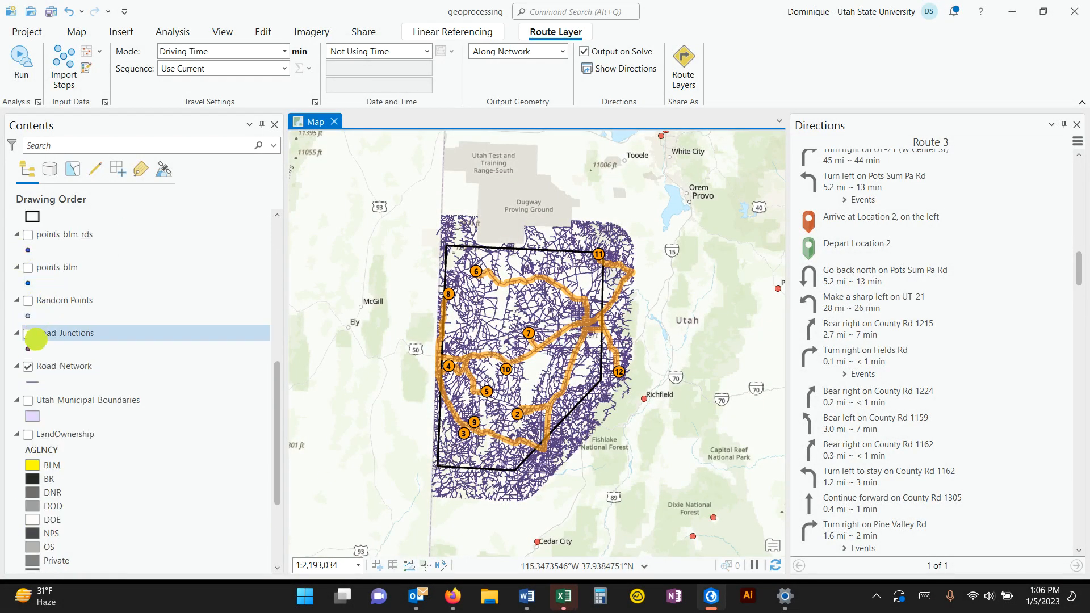
click(25, 264)
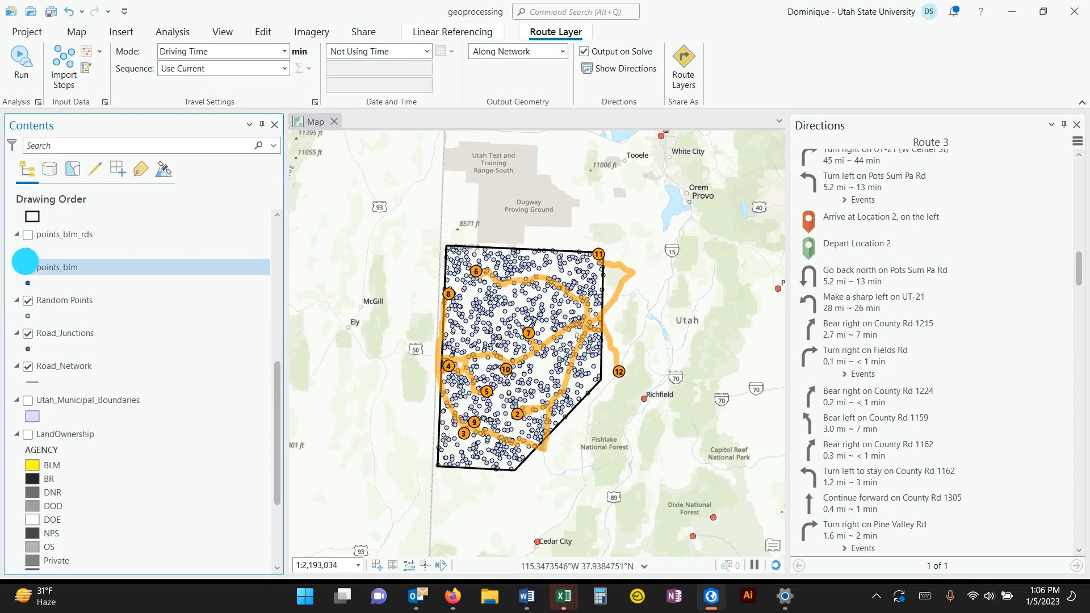
click(28, 397)
click(23, 430)
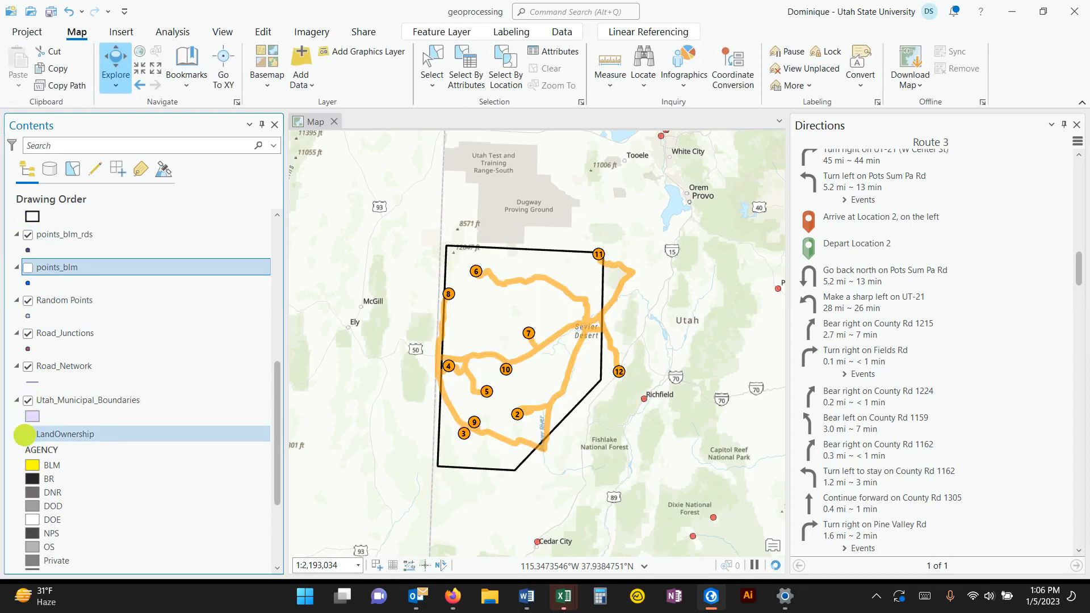
click(27, 433)
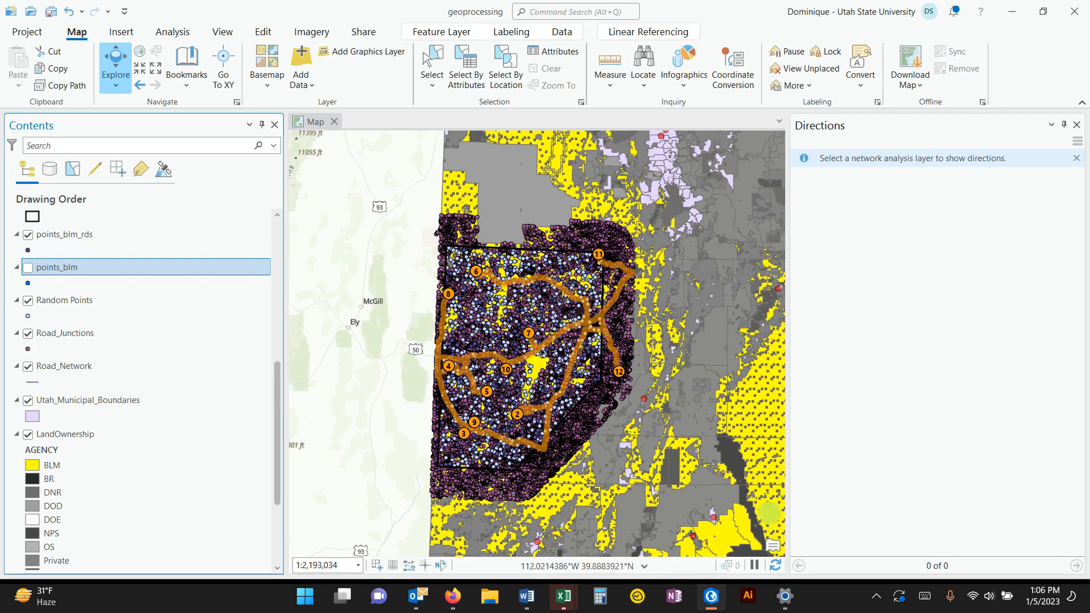
Examine the layer list and the combined layers on the map, first around the route area and across the whole of Utah
scroll(209, 392, up, 3)
scroll(209, 392, up, 3)
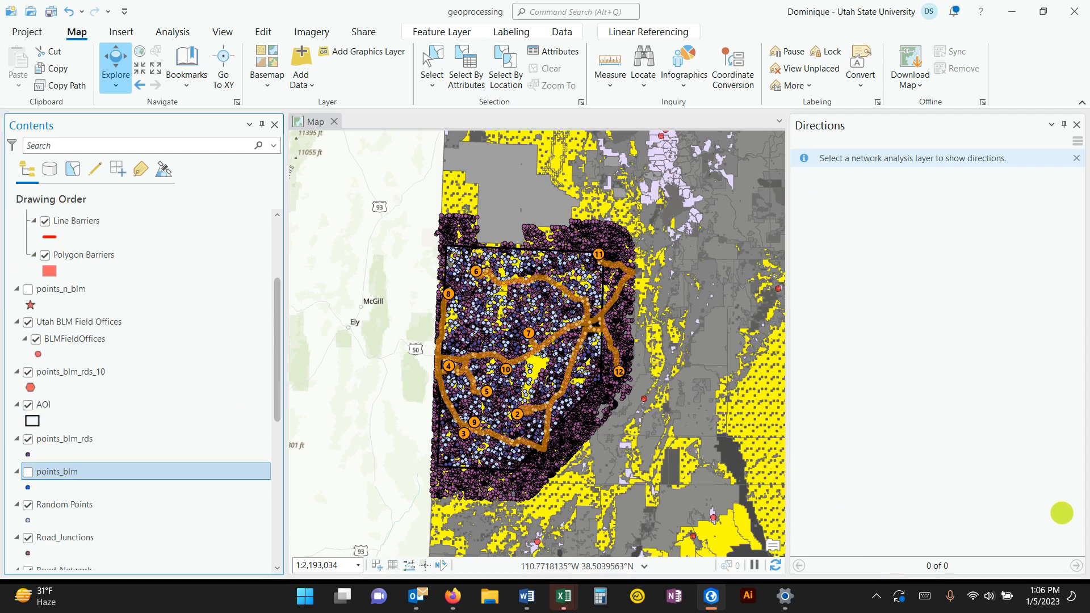
scroll(171, 436, up, 4)
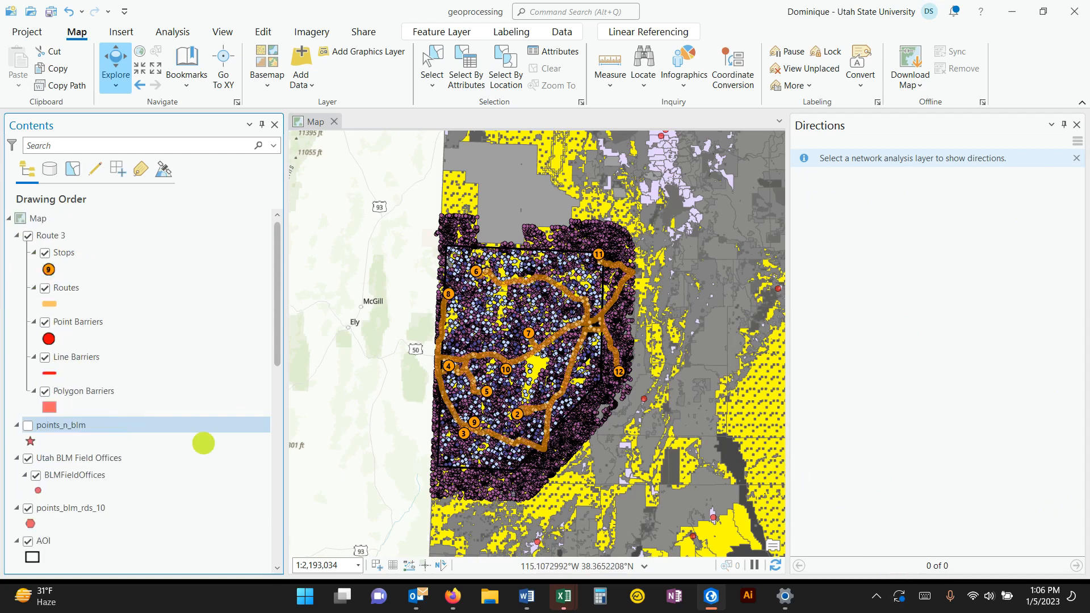
scroll(511, 392, up, 3)
click(431, 384)
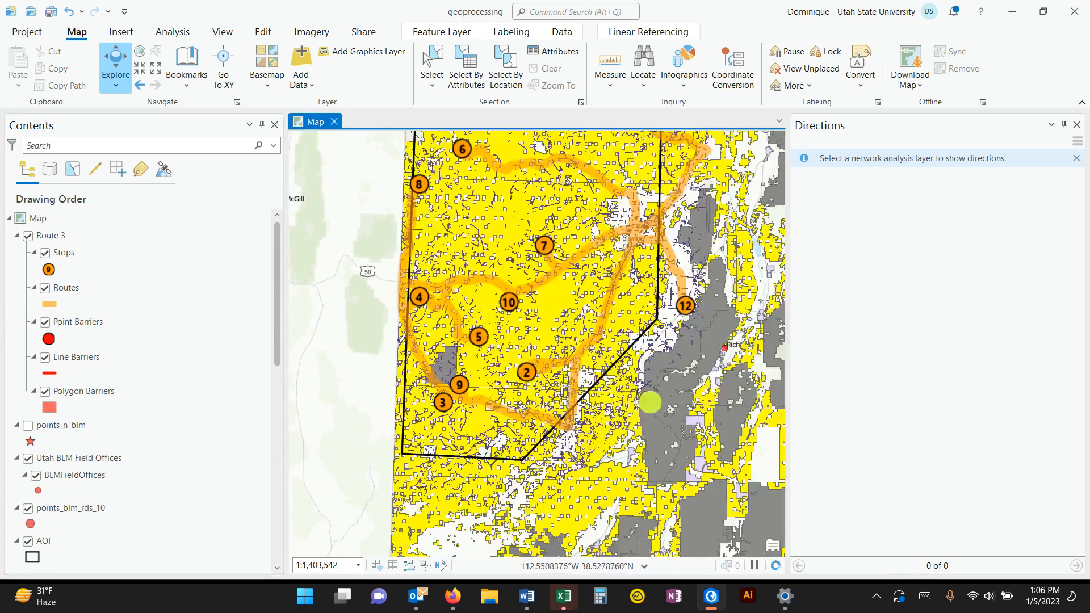
scroll(650, 402, down, 3)
scroll(53, 415, down, 2)
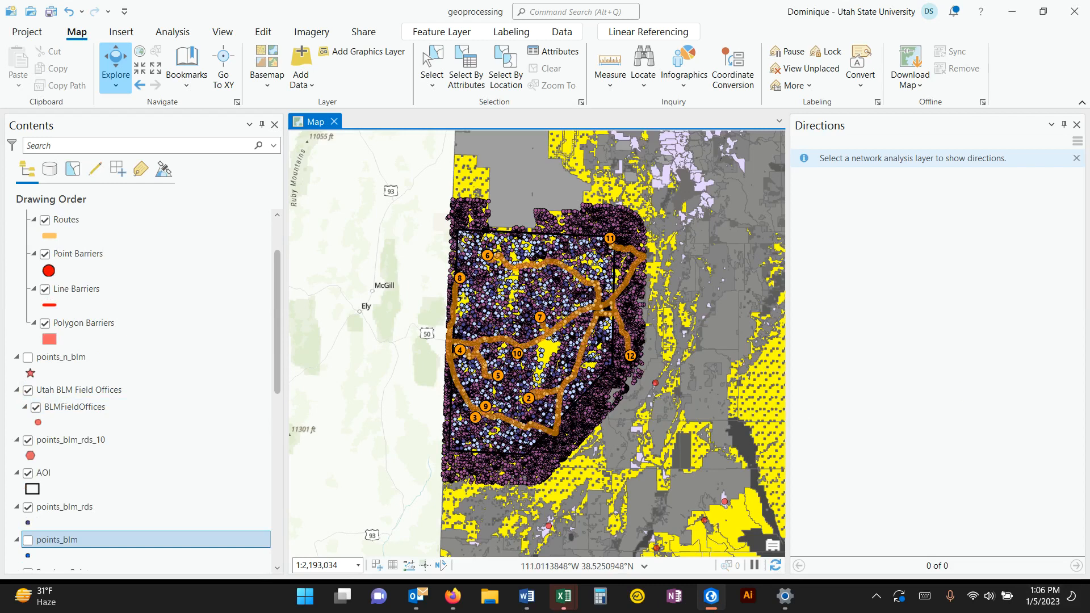
scroll(656, 329, down, 2)
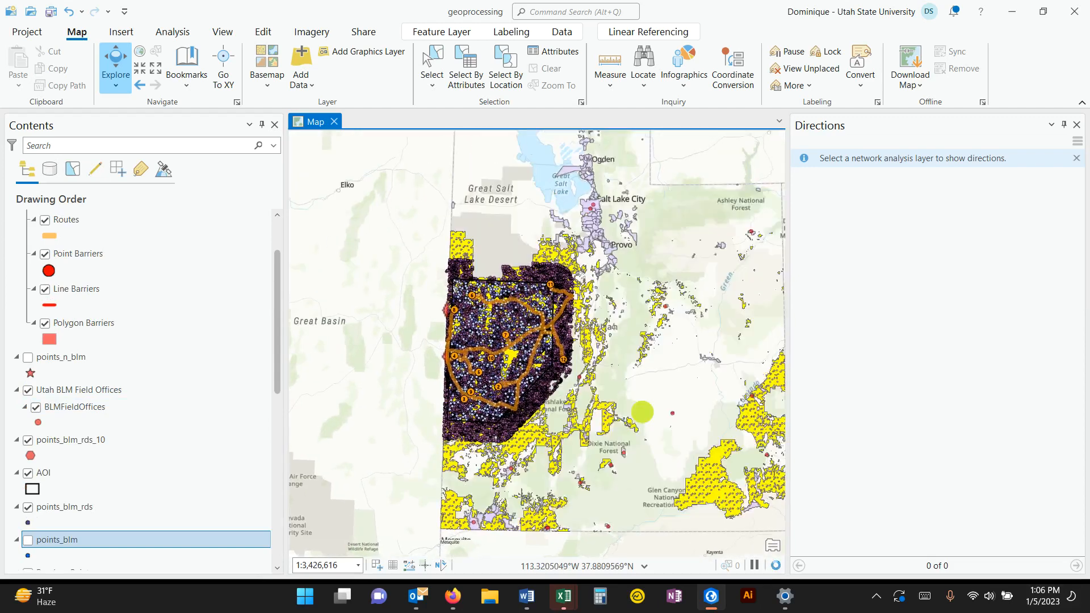
drag(569, 455, 410, 511)
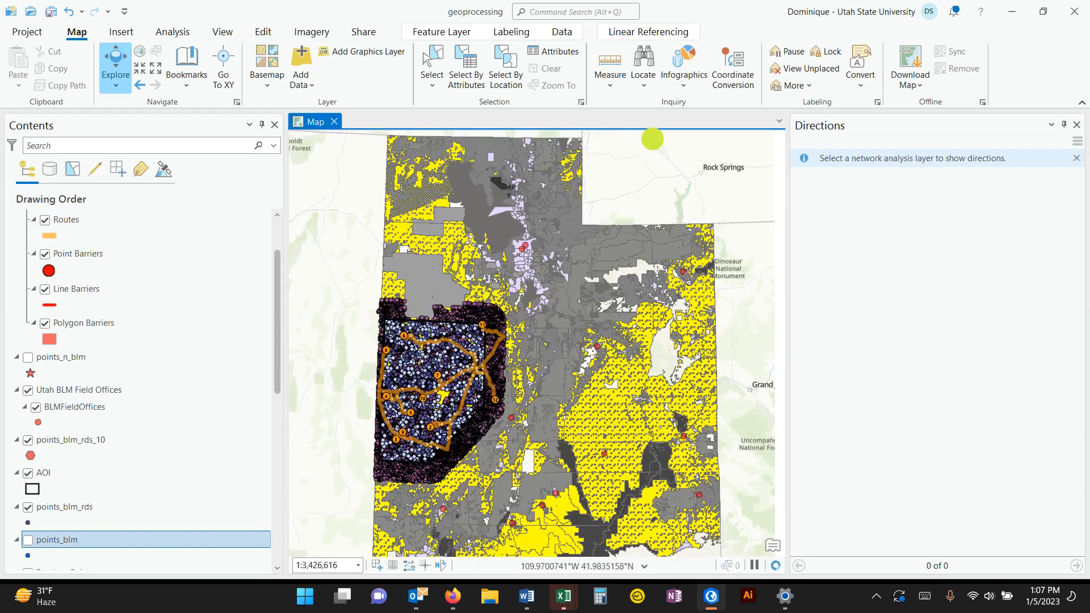